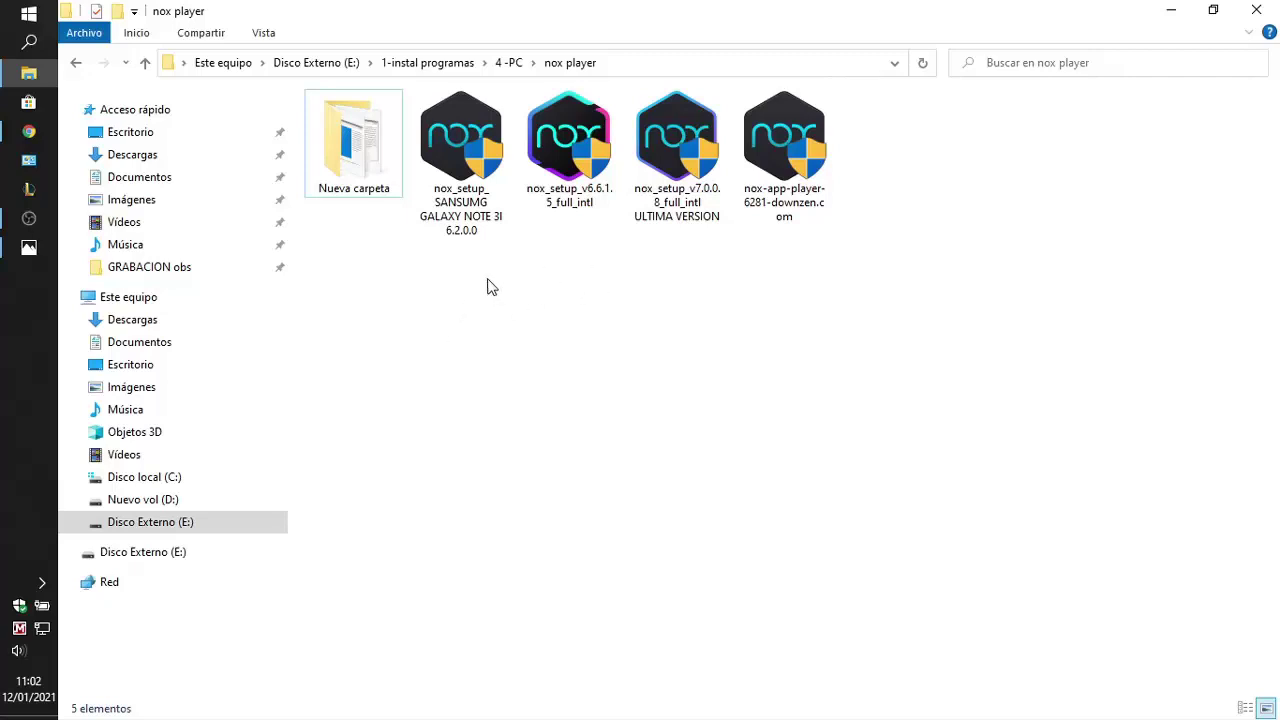
Compare the folder's installers against the 7.0.0.8 release, then minimize Chrome back to File Explorer
click(480, 192)
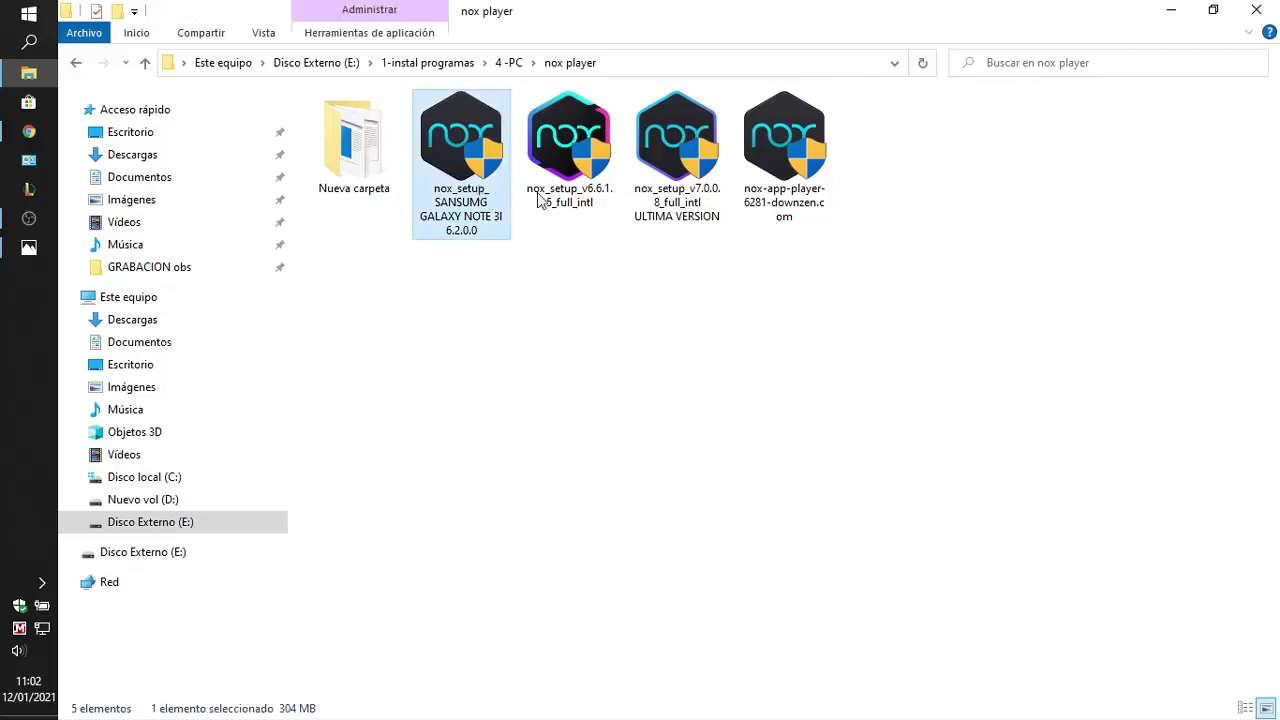
click(564, 198)
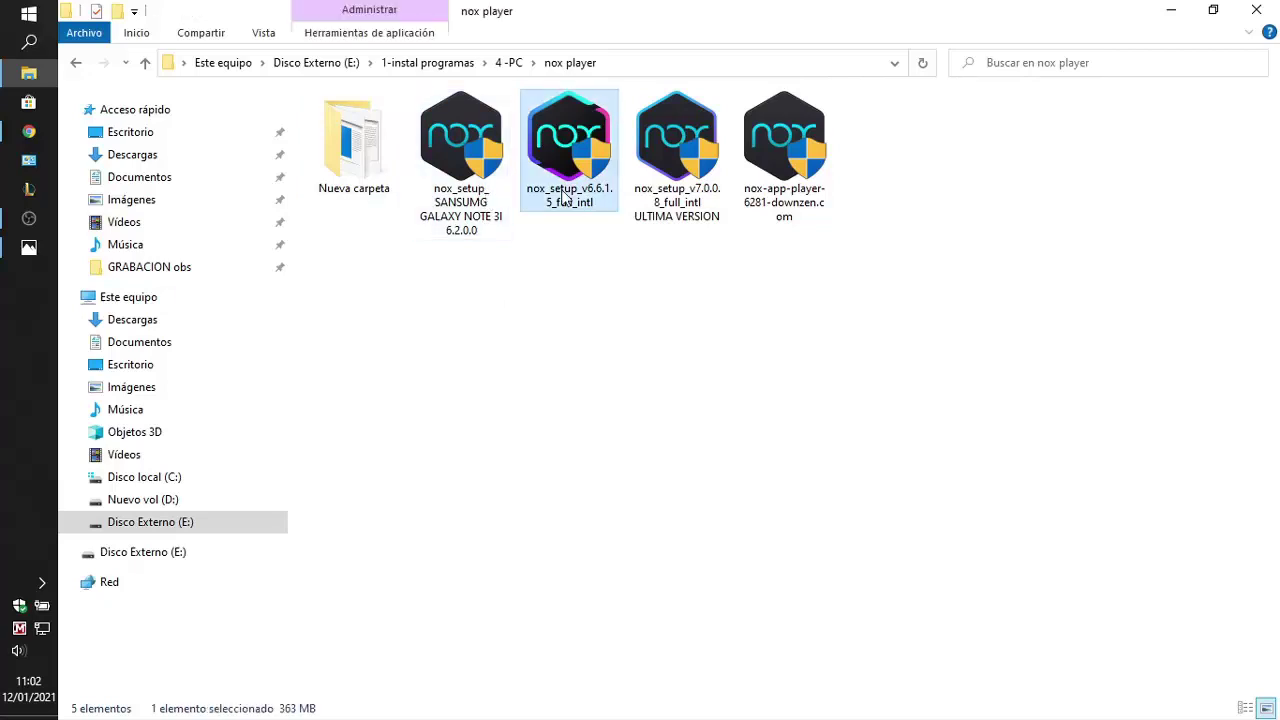
click(514, 284)
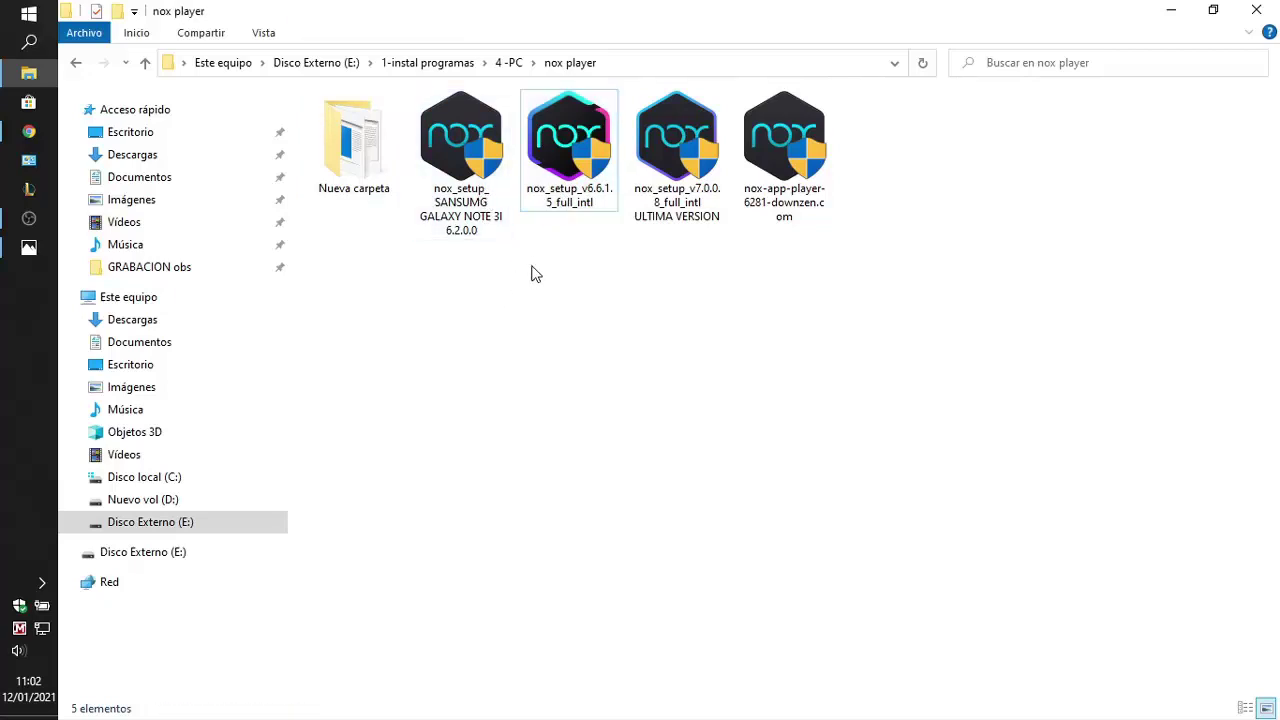
click(468, 198)
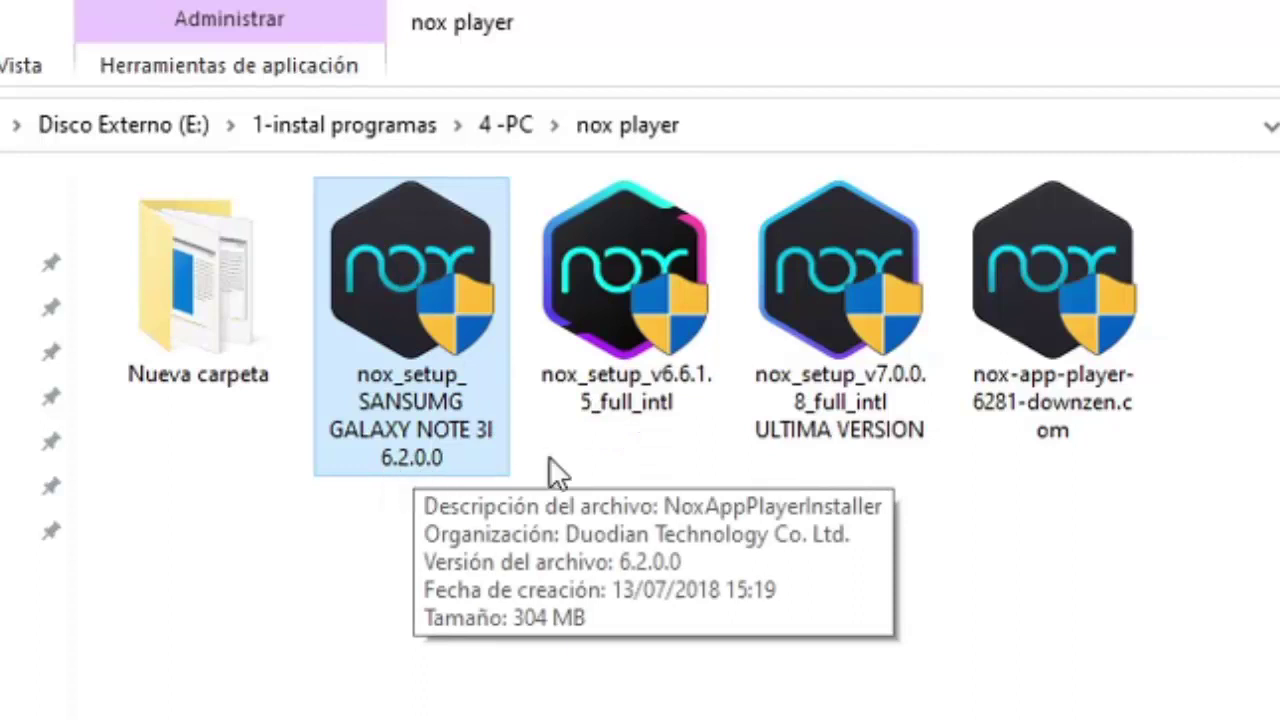
drag(606, 476, 1040, 352)
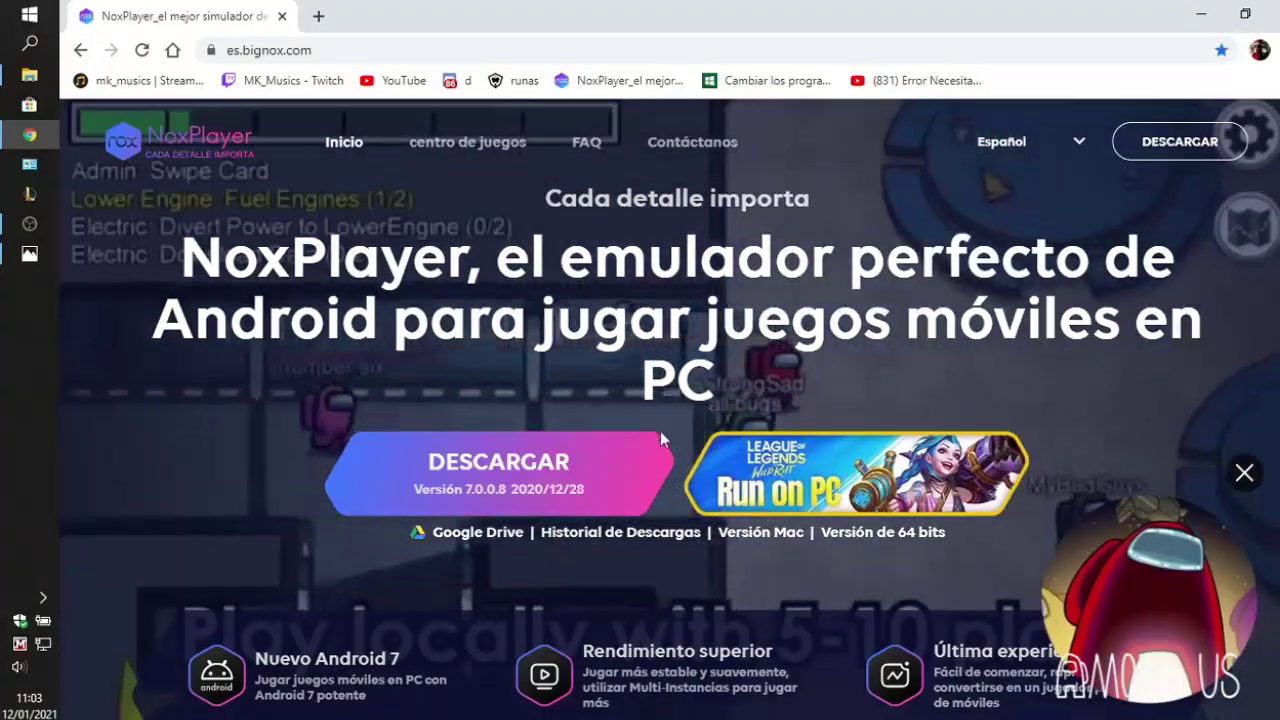
click(1203, 18)
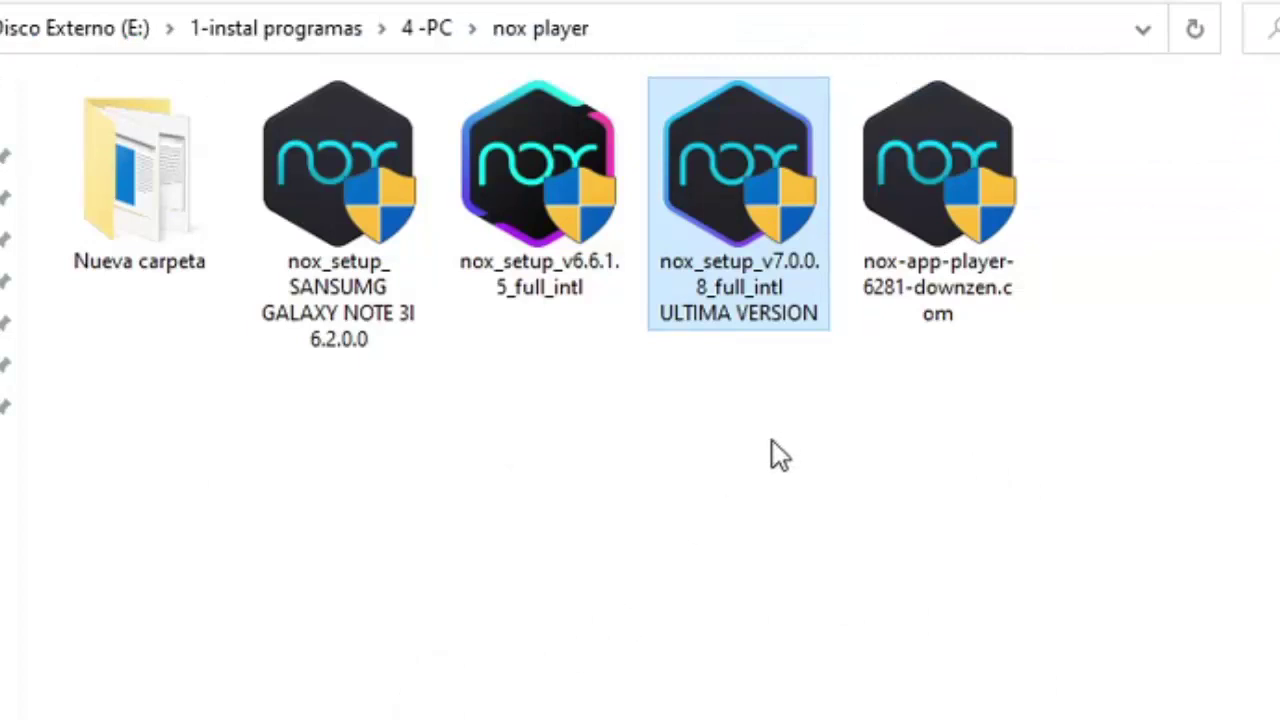
Select nox_setup_v6.6.1.5_full_intl in the folder and run it
click(539, 300)
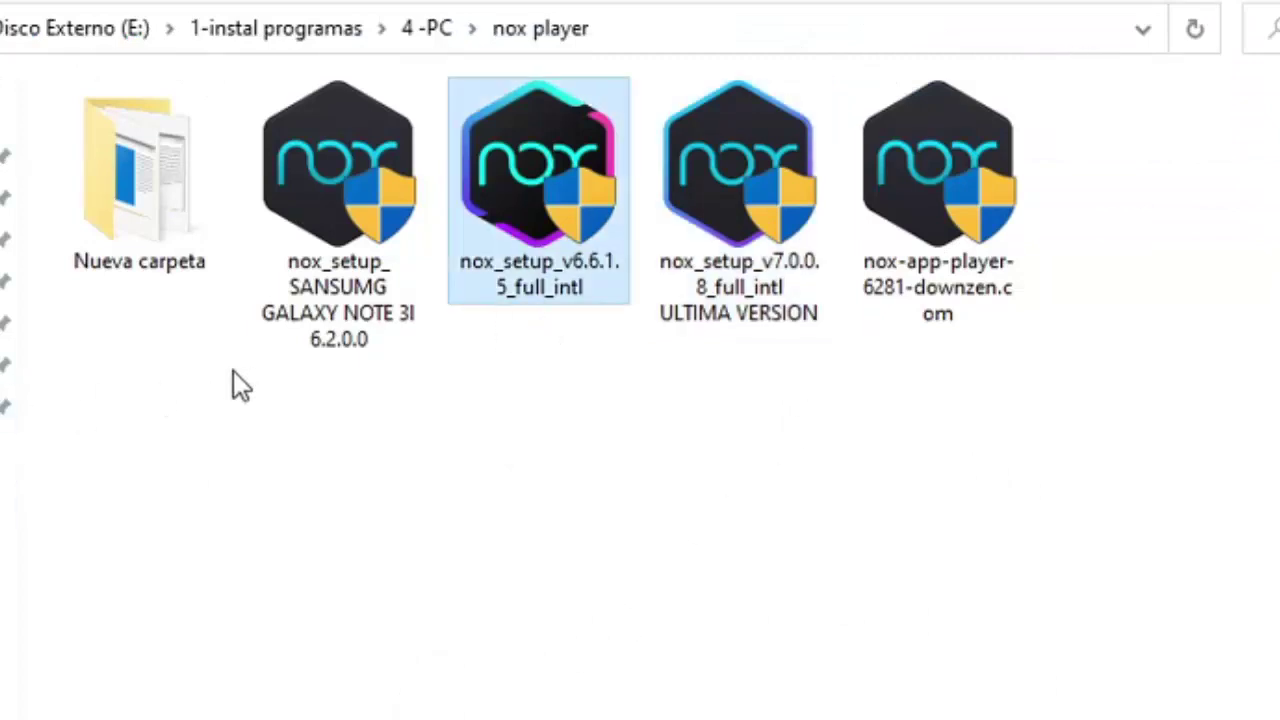
click(540, 417)
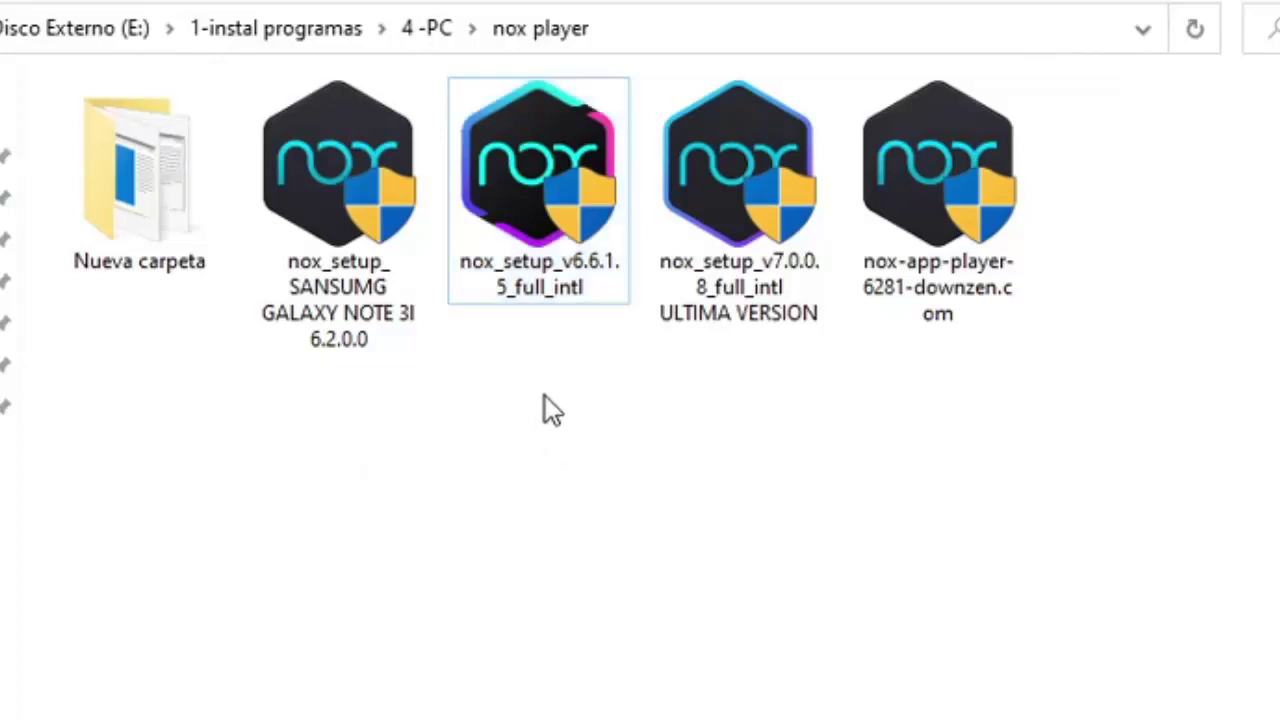
click(536, 220)
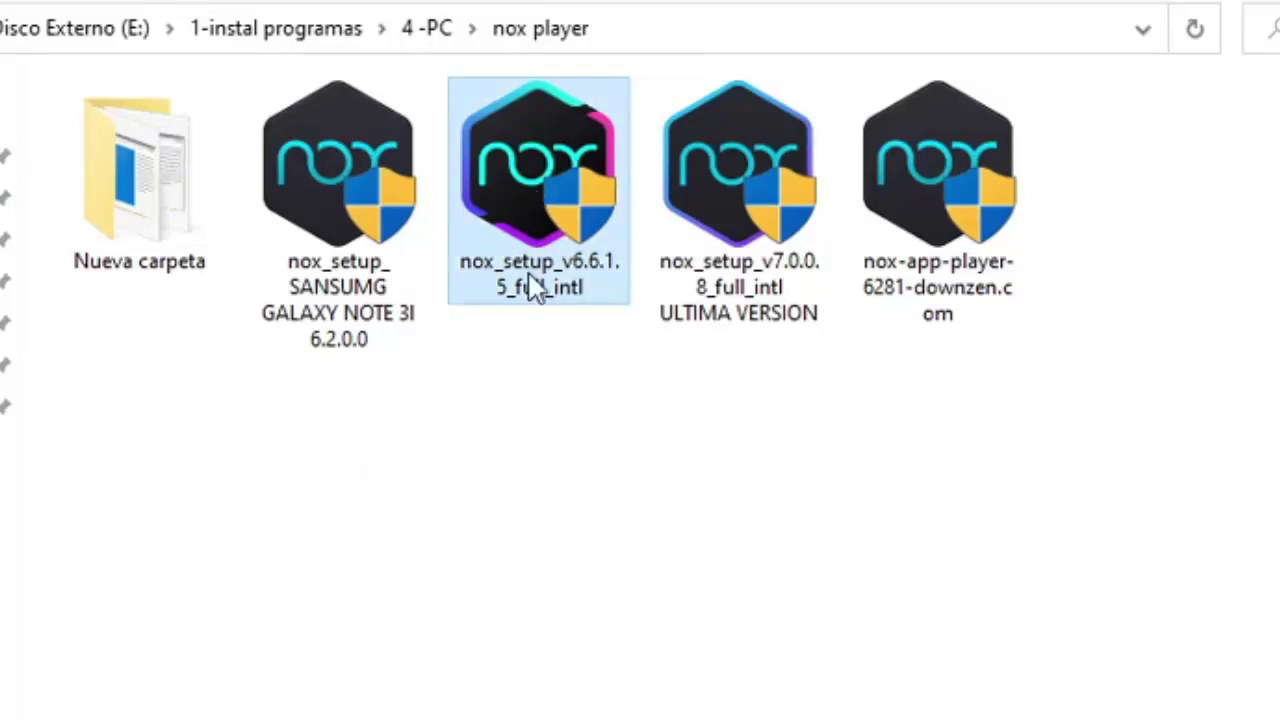
click(527, 420)
click(552, 245)
click(940, 240)
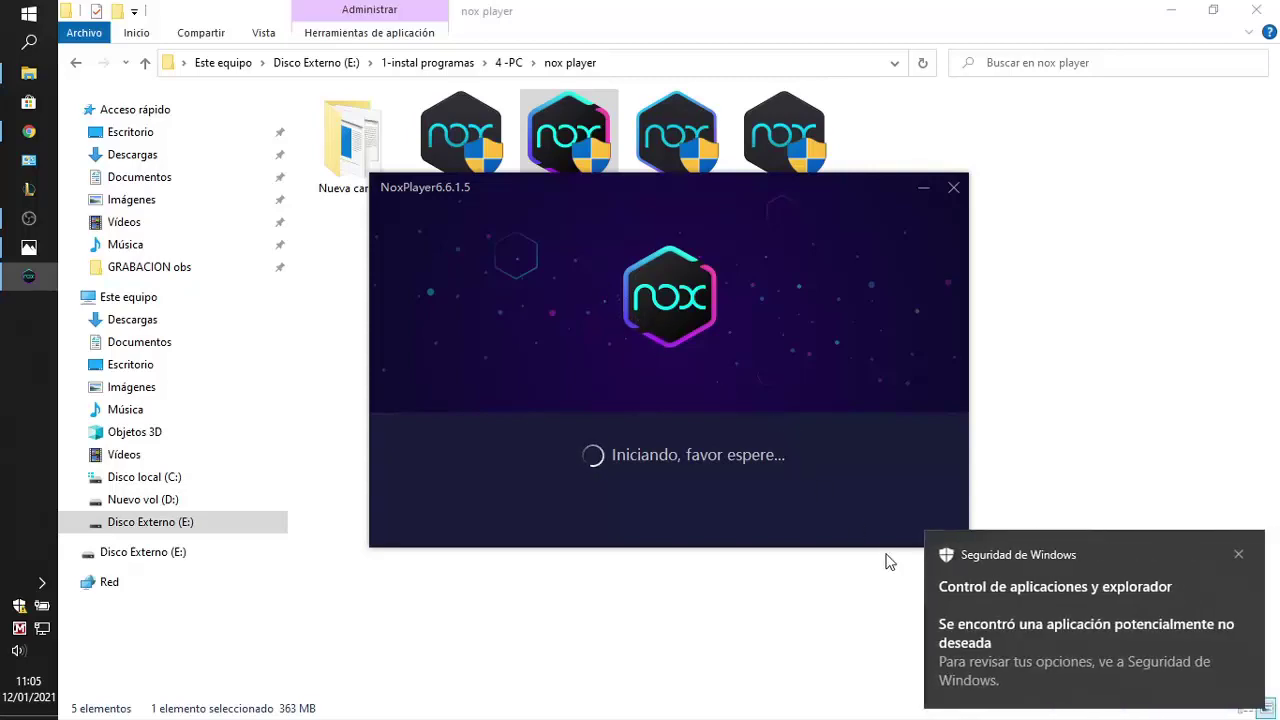
Remove the PUA:Win32/Presenoker threat with Quitar and Iniciar acciones in Windows Security
click(970, 663)
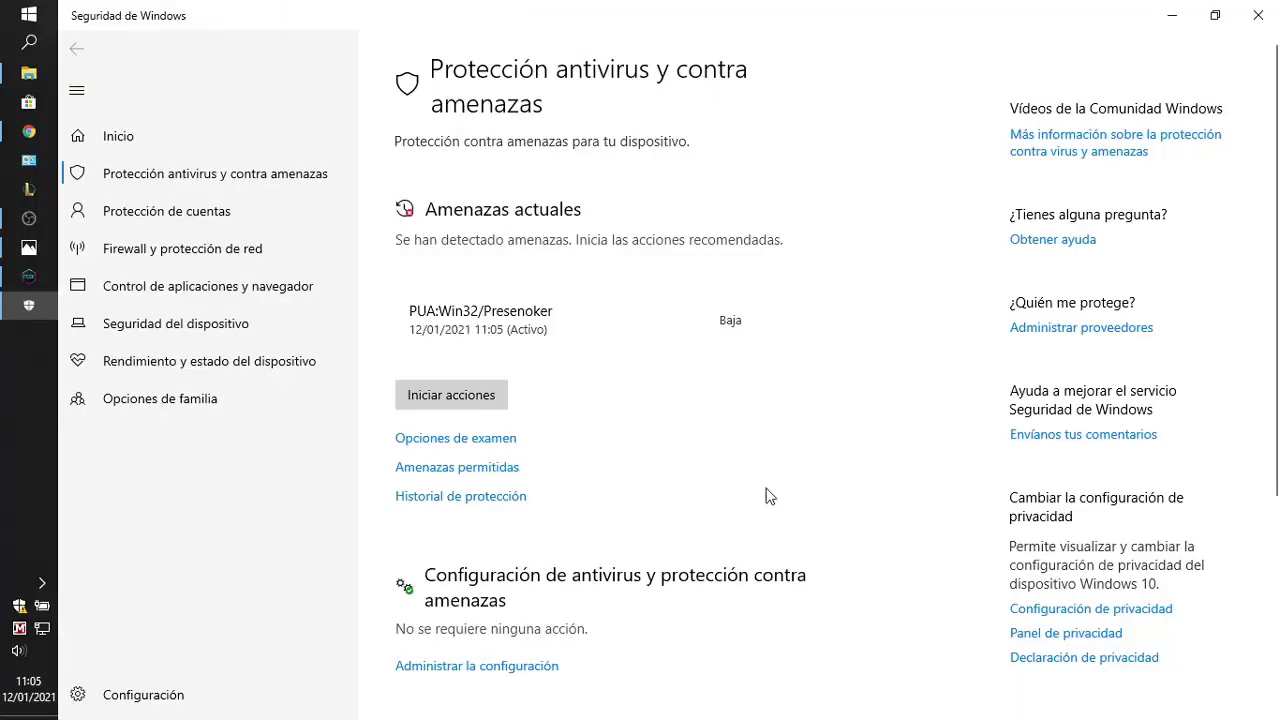
click(1066, 500)
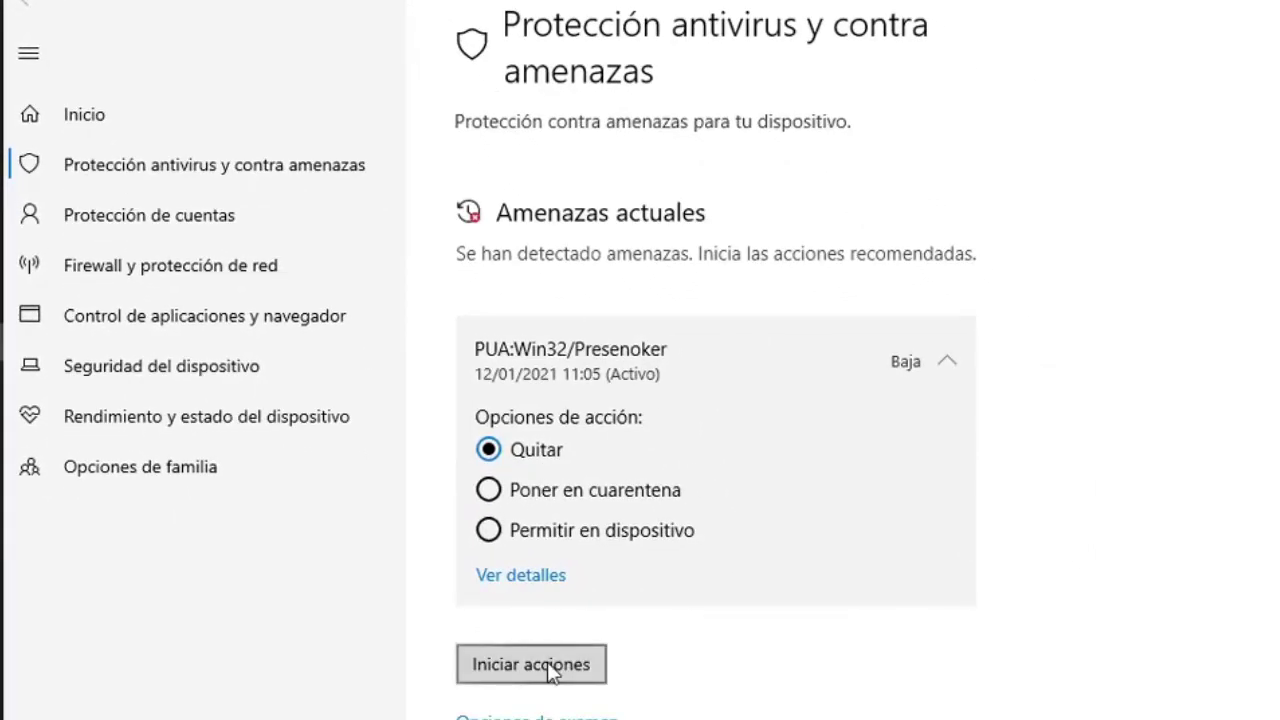
click(549, 670)
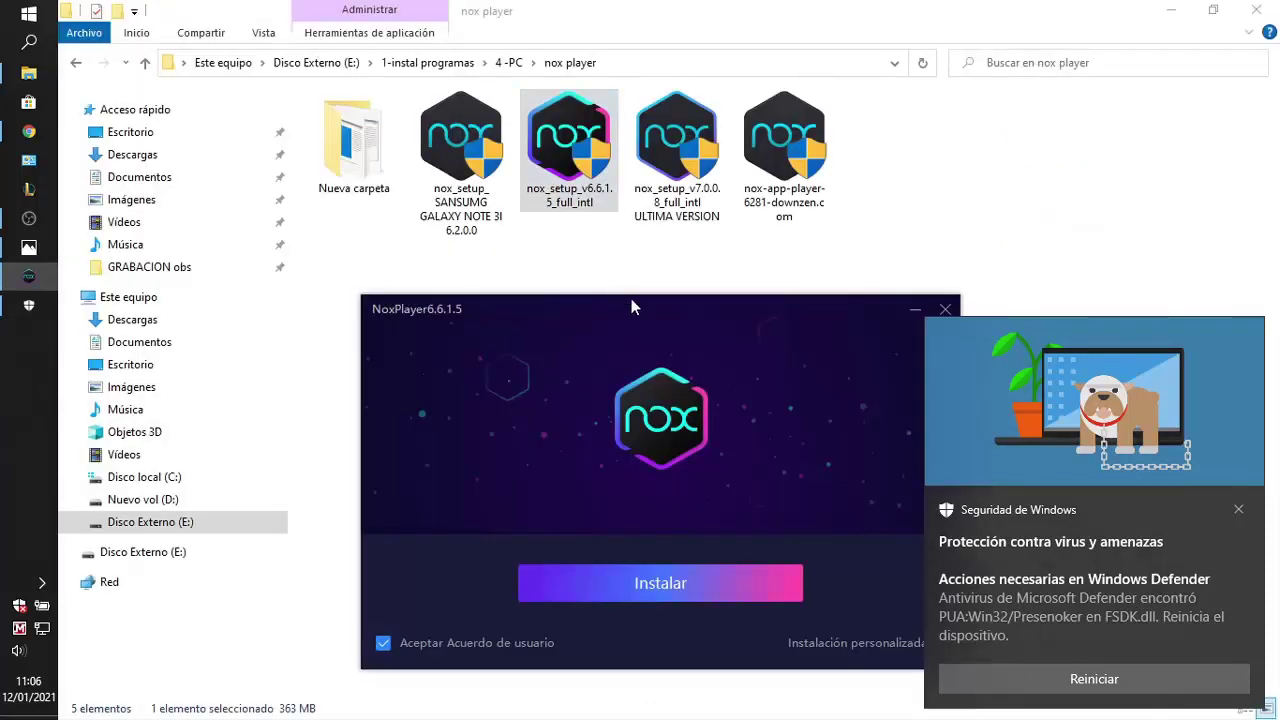
drag(631, 300, 558, 282)
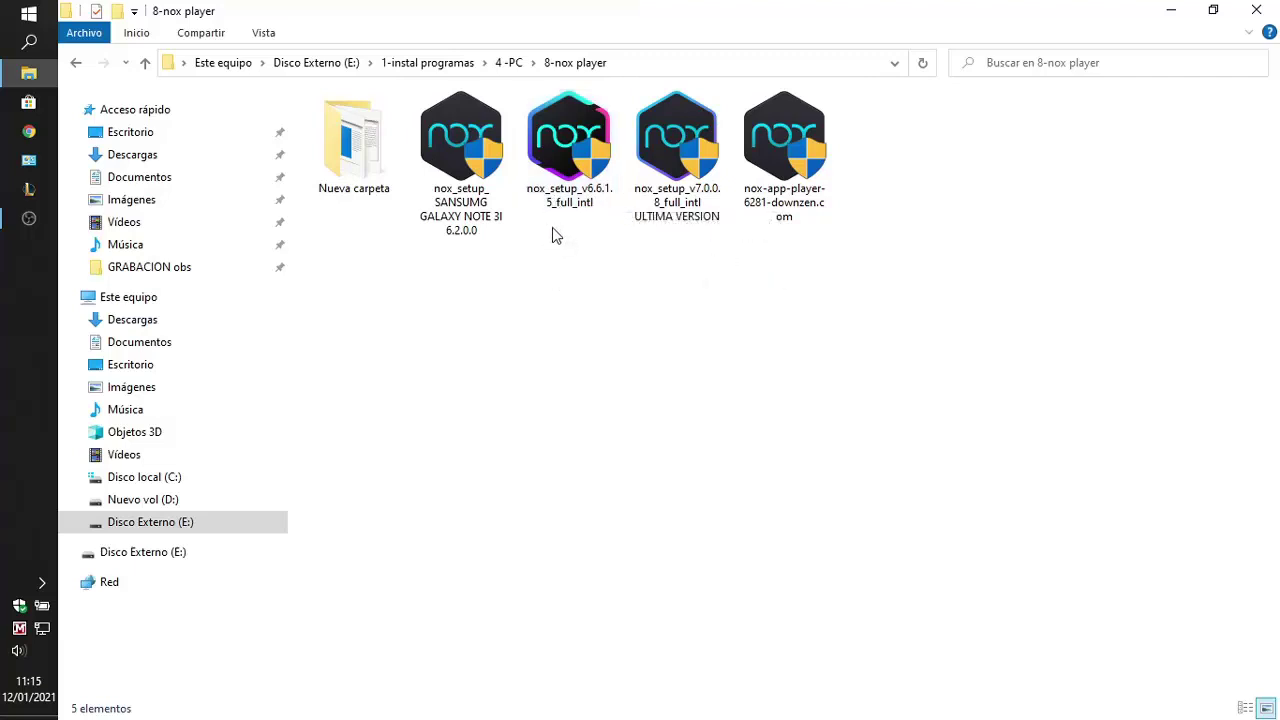
Select the nox_setup_v6.6.1.5 installer and try to run it again
click(566, 182)
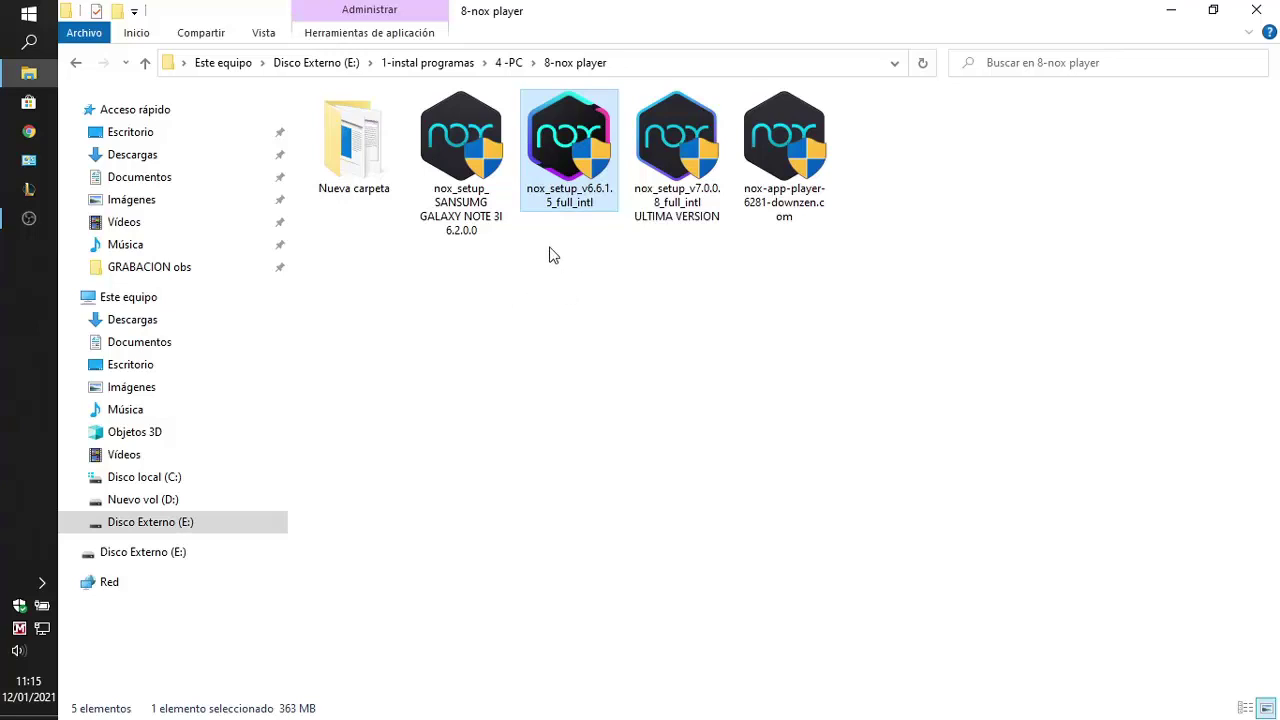
mouse_move(580, 178)
double_click(566, 158)
key(shift+F10)
key(Escape)
click(535, 295)
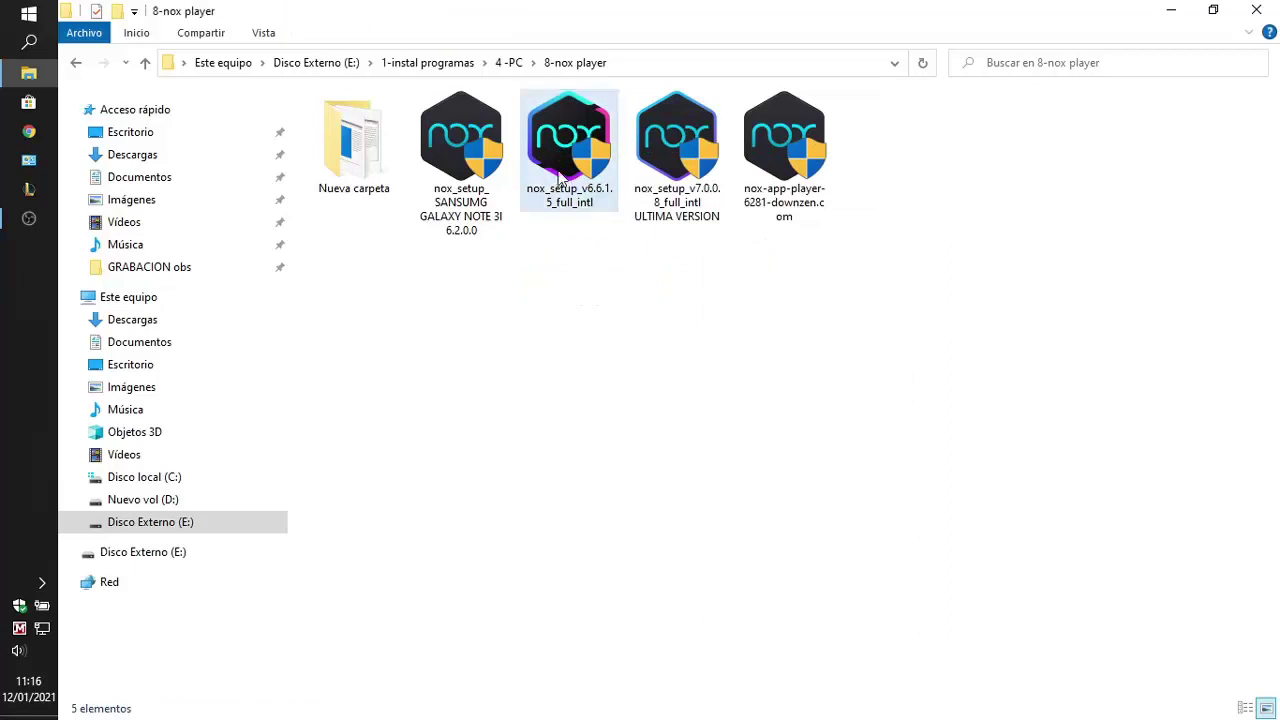
click(560, 178)
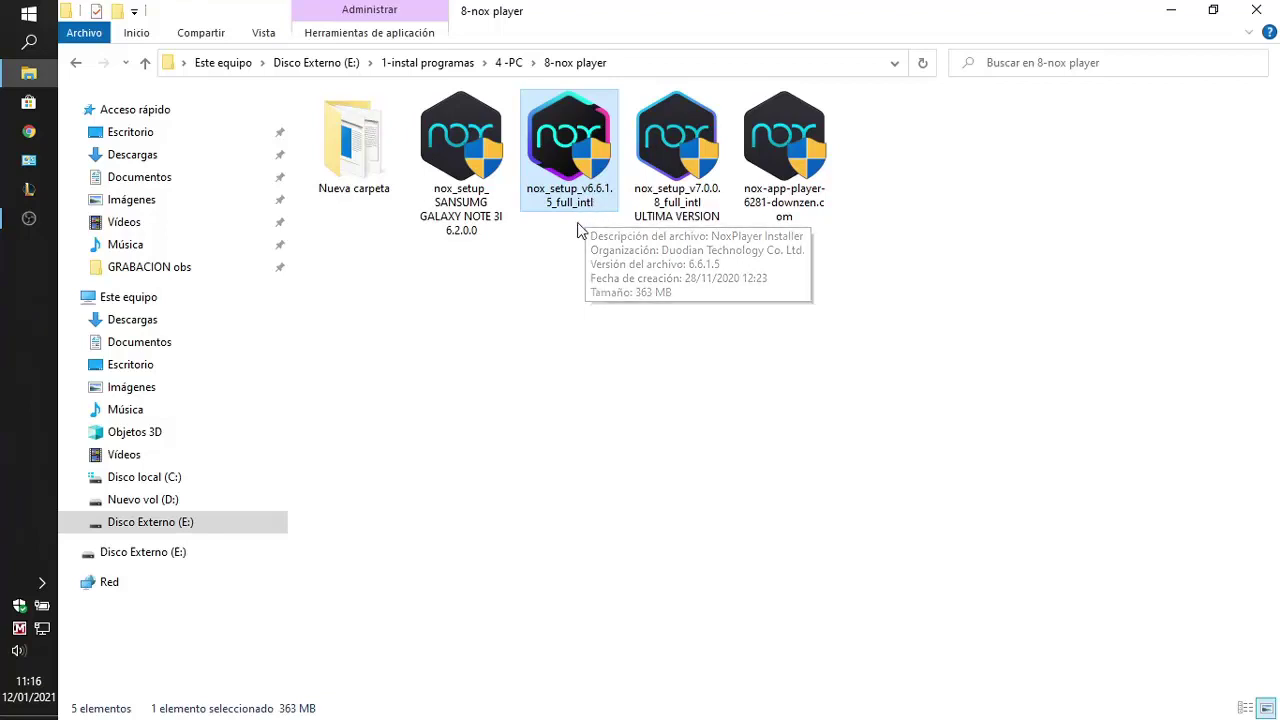
double_click(576, 166)
Delete nox_setup_v6.6.1.5 to the Recycle Bin and launch the nox_setup_v7.0.0.8 installer
right_click(566, 162)
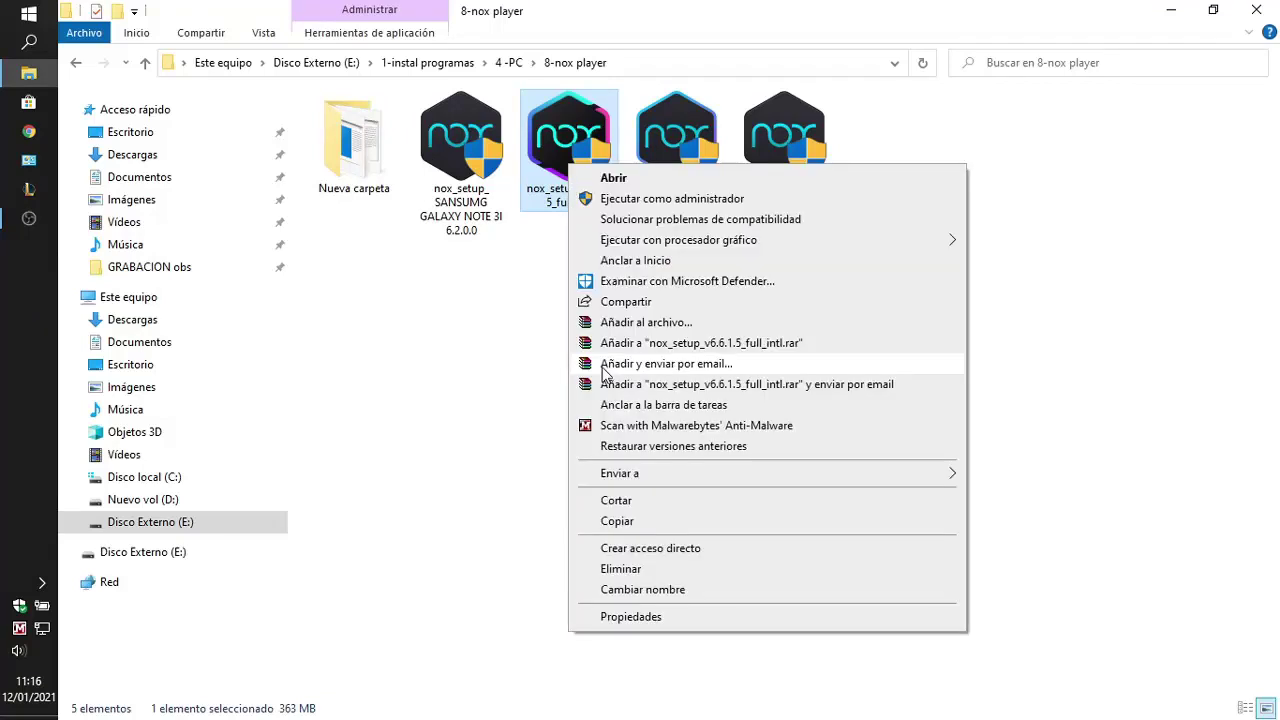
click(625, 568)
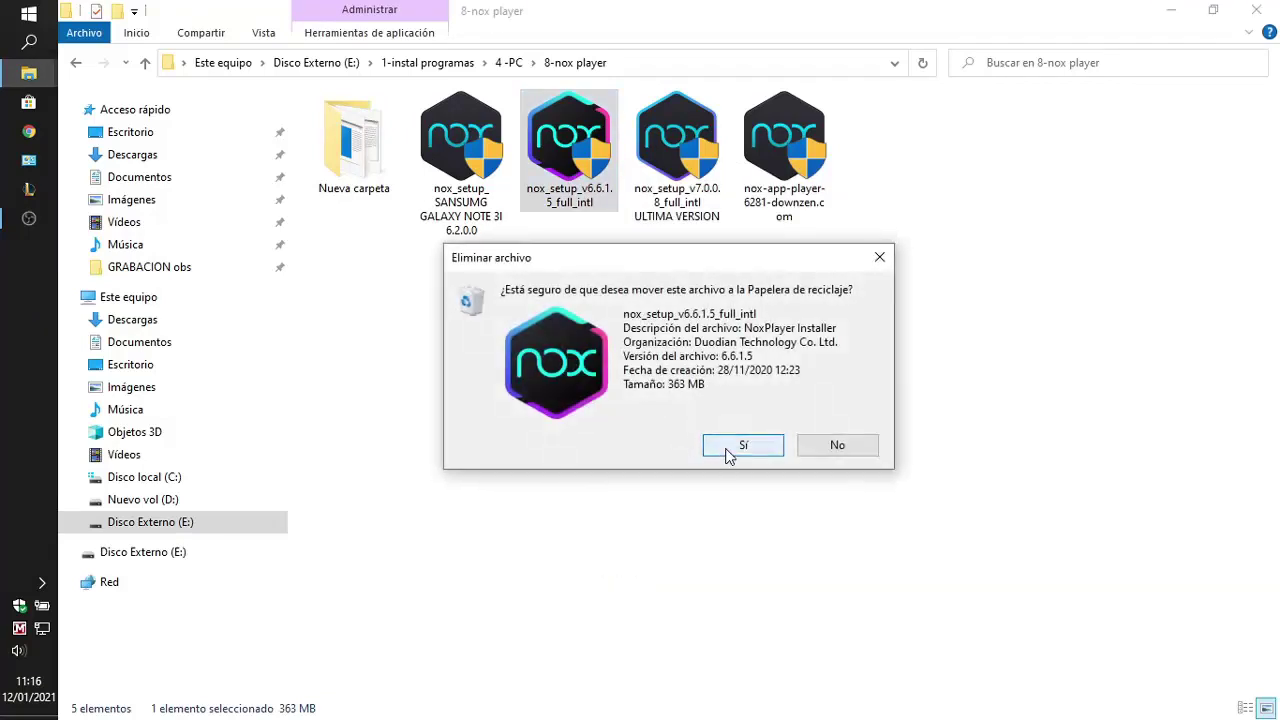
click(740, 446)
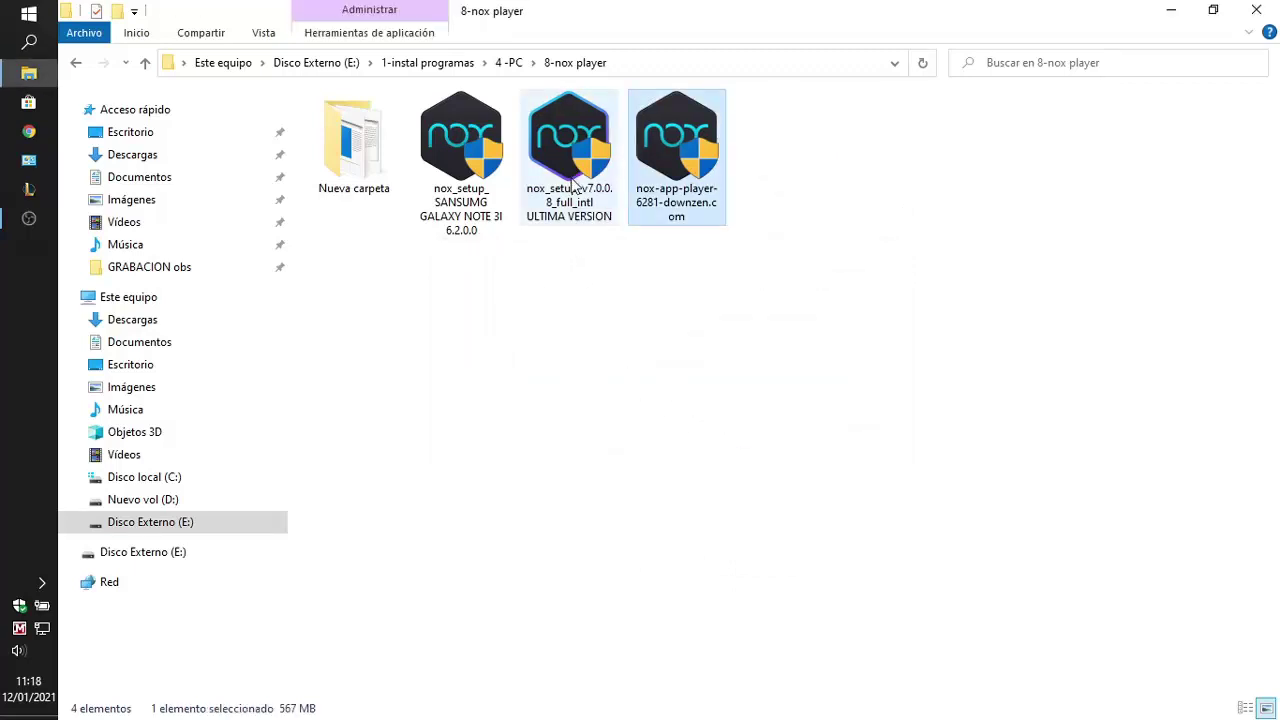
double_click(575, 187)
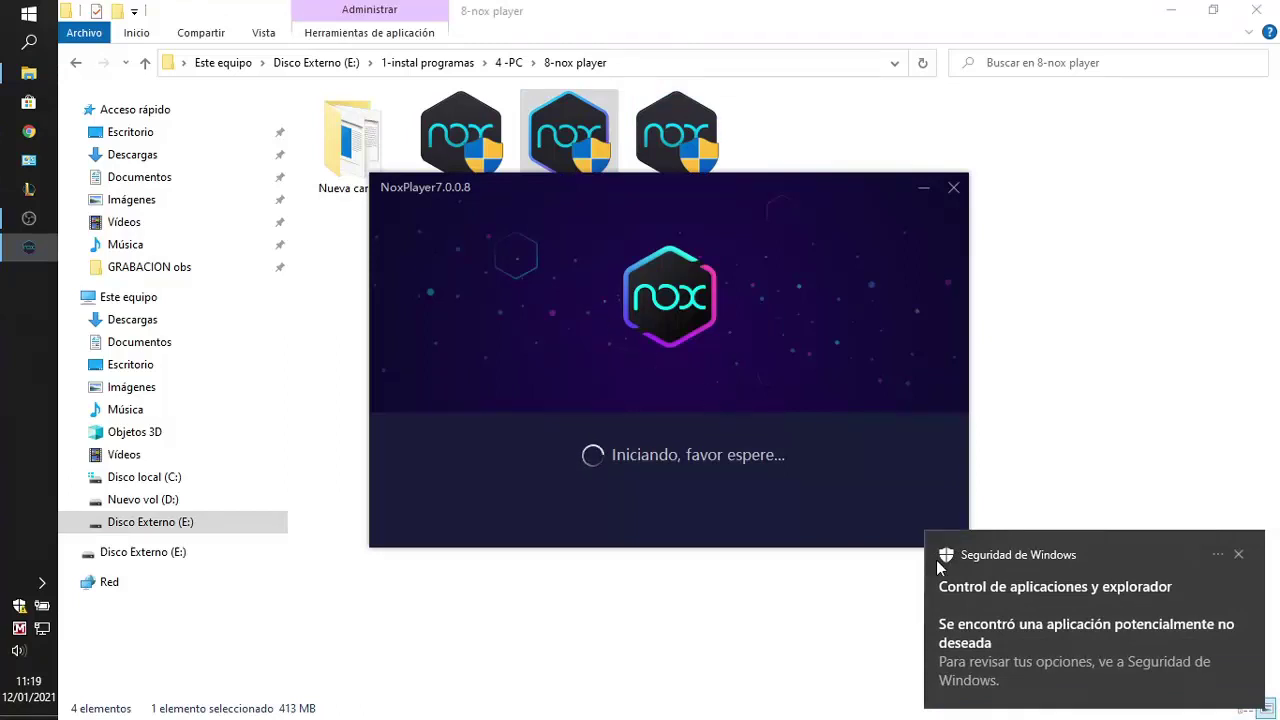
Remove PUA:Win32/FusionCore from the security alert, keeping Quitar and choosing Iniciar acciones
click(1048, 659)
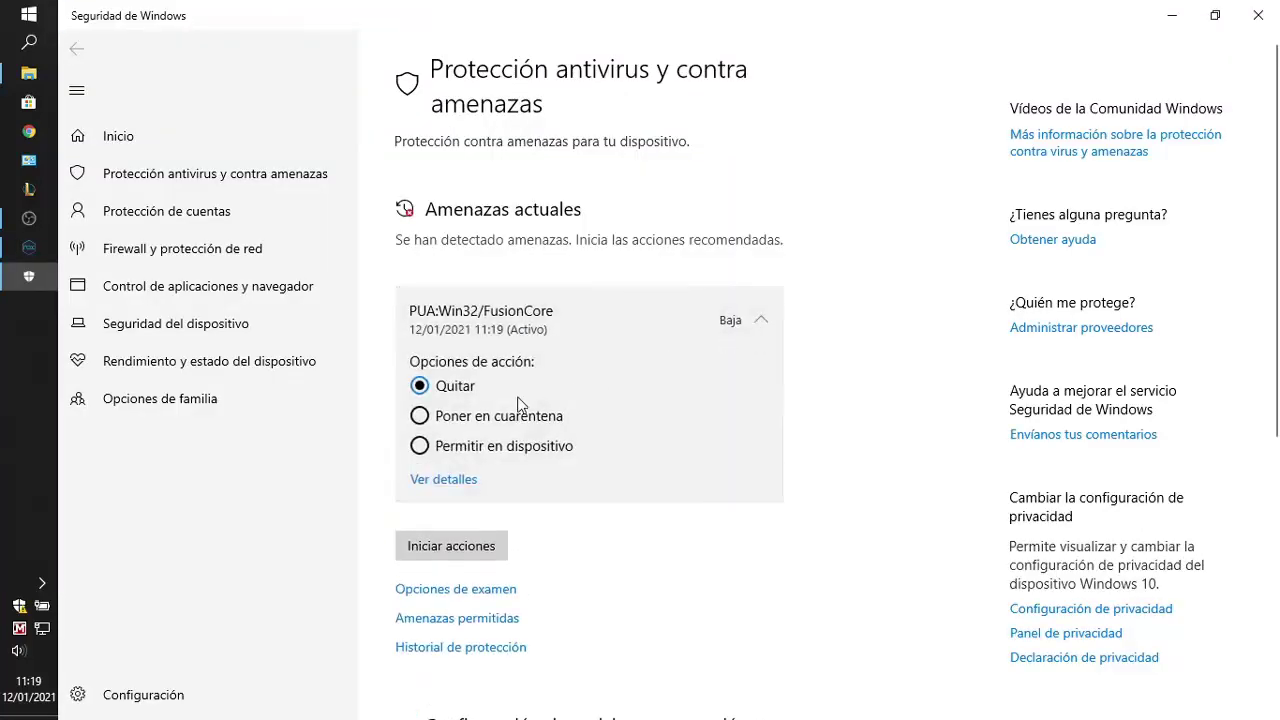
click(477, 549)
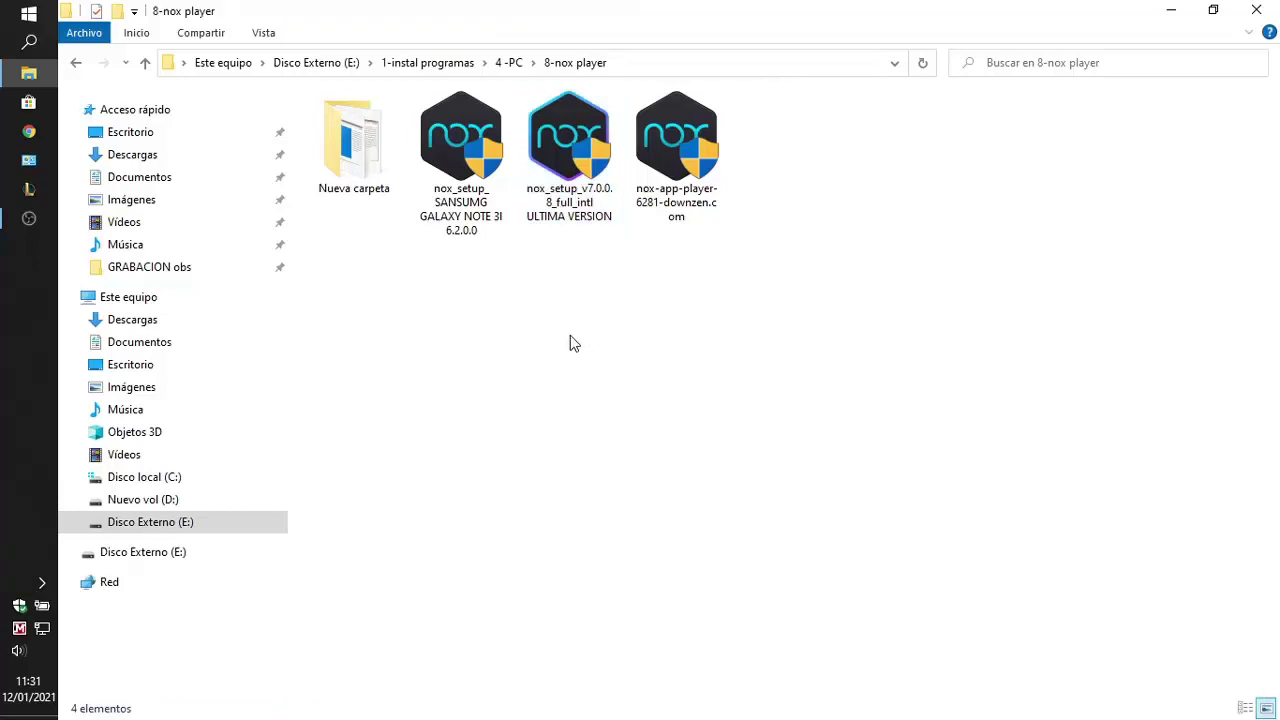
Delete the nox_setup_v7.0.0.8 installer from the 8-nox player folder
click(566, 158)
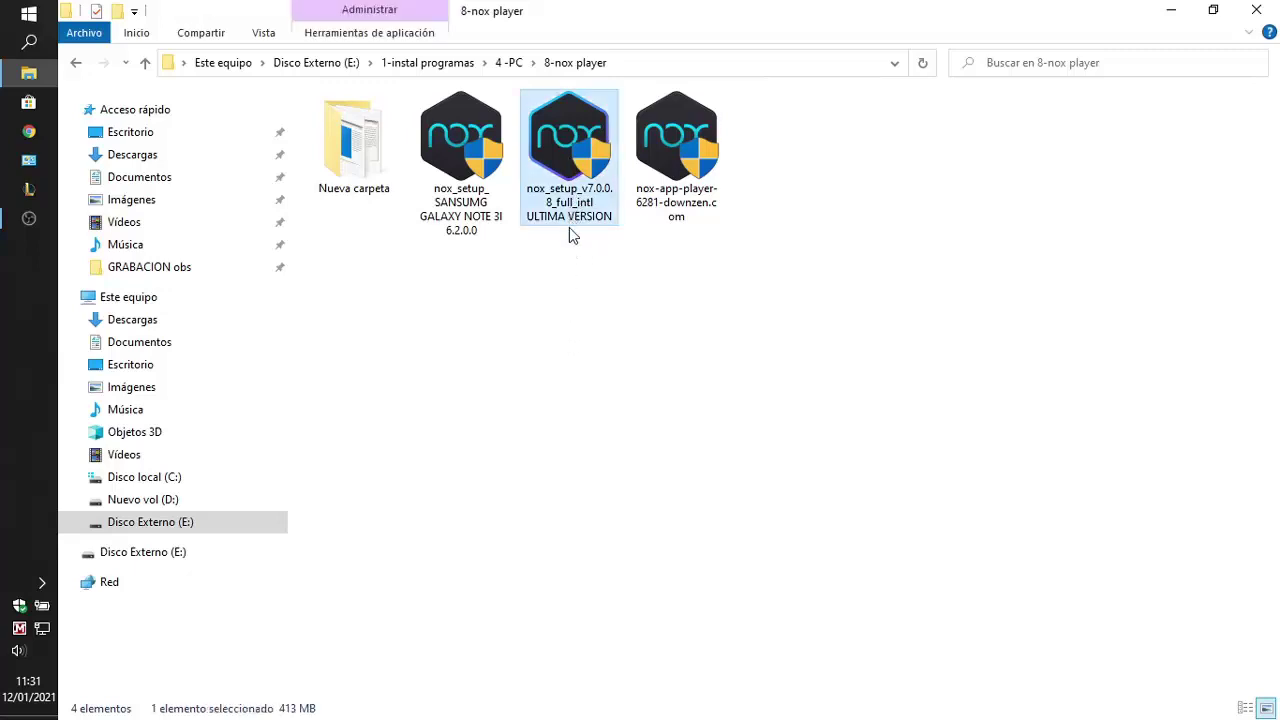
double_click(566, 168)
key(shift+F10)
click(651, 560)
click(743, 446)
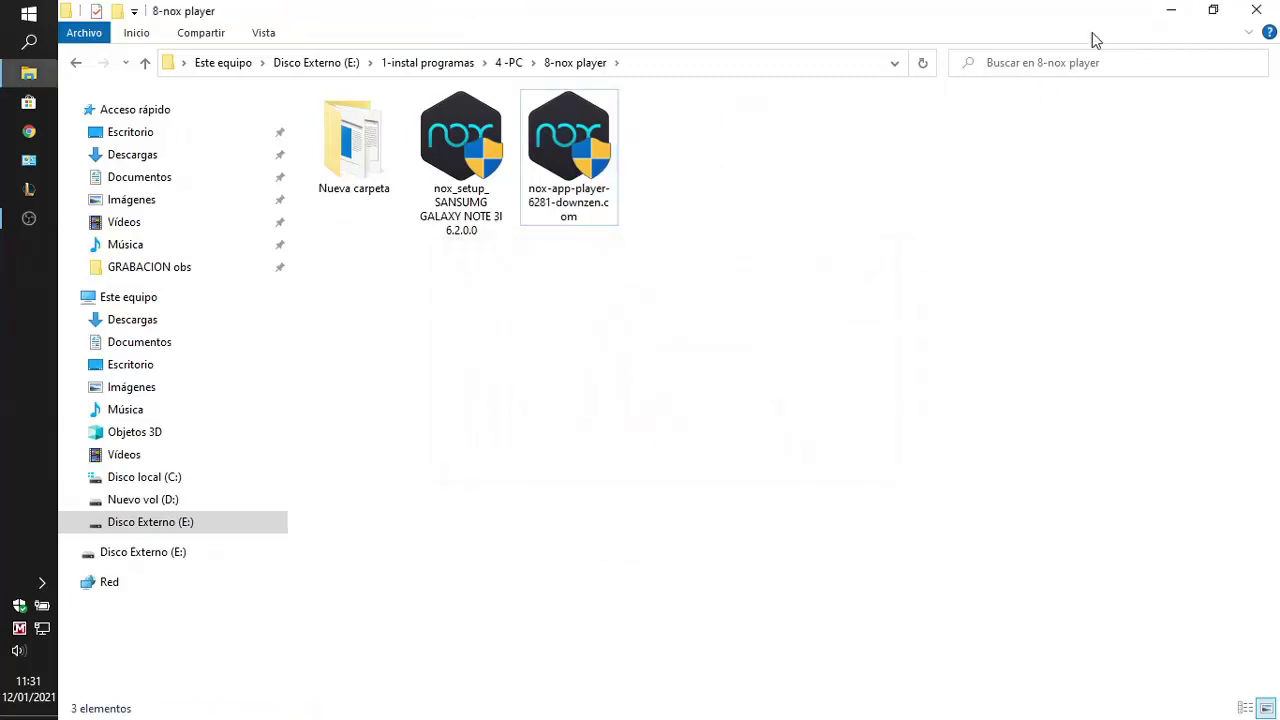
Empty the 3 items from the Papelera de reciclaje and restore the folder window
click(1173, 12)
right_click(106, 278)
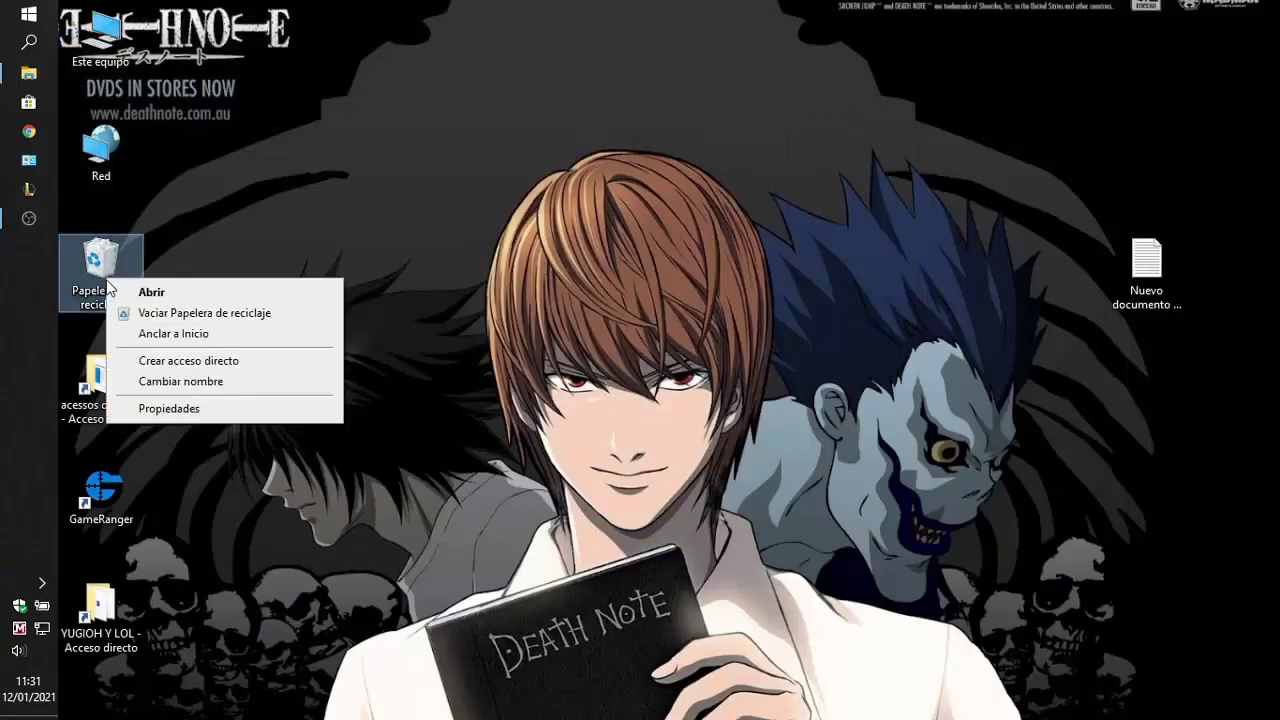
click(196, 316)
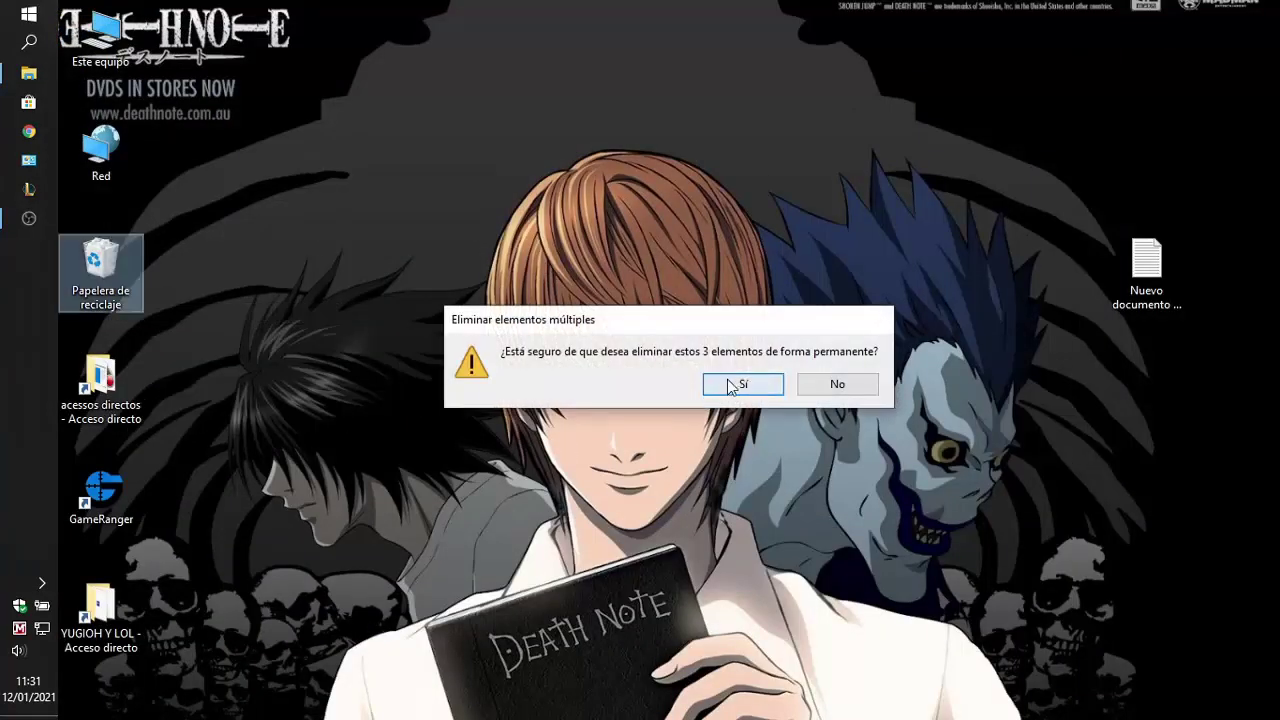
click(728, 379)
click(41, 73)
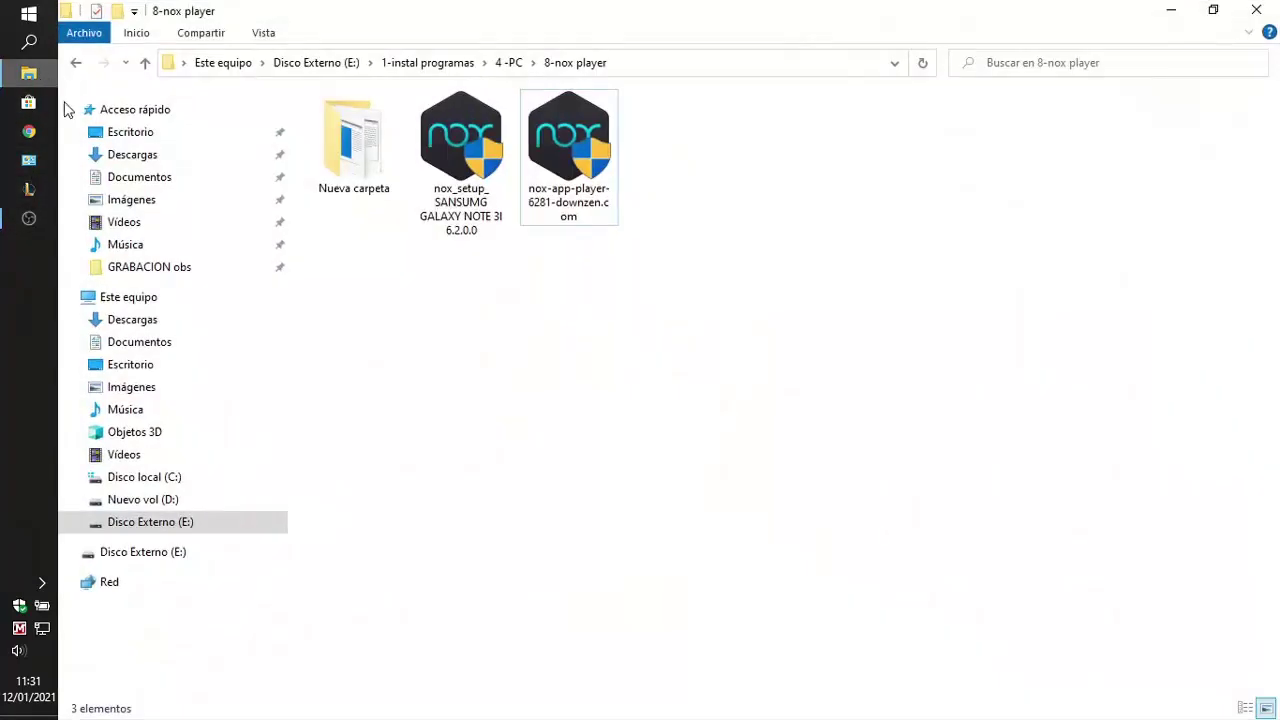
Run the nox-app-player-6281-downzen.com installer from the 8-nox player folder
click(470, 235)
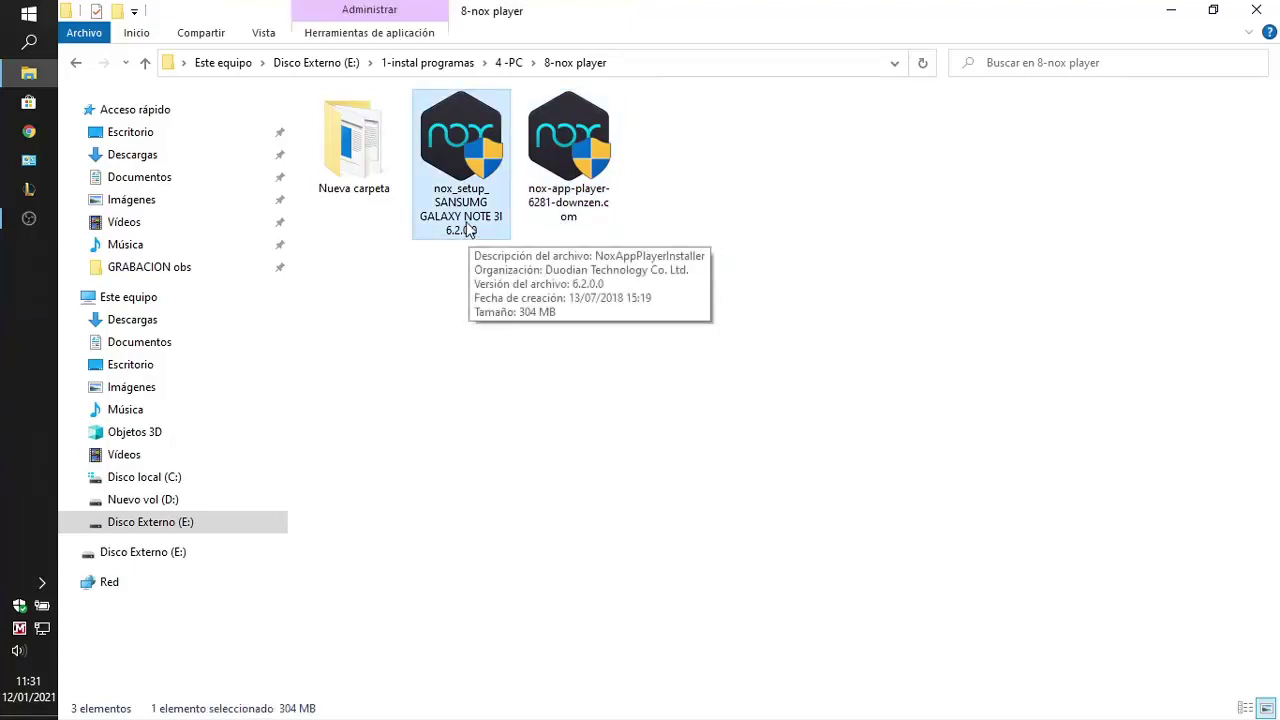
click(470, 230)
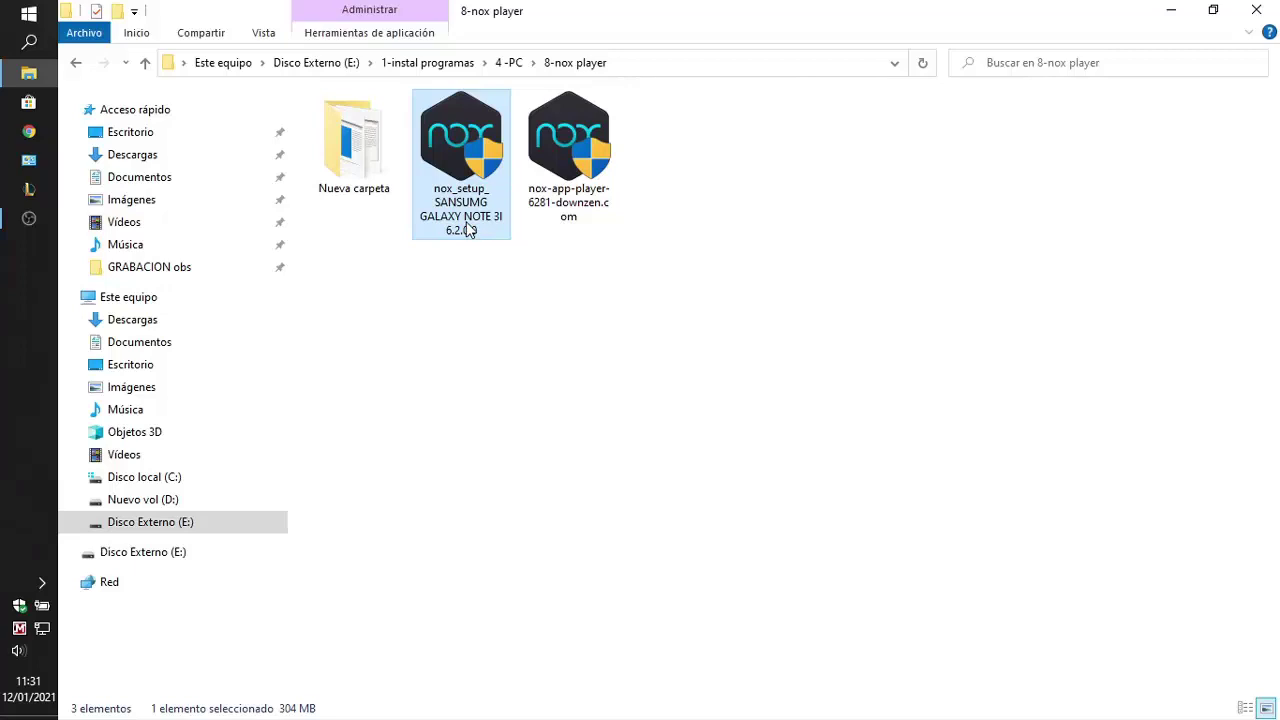
click(560, 178)
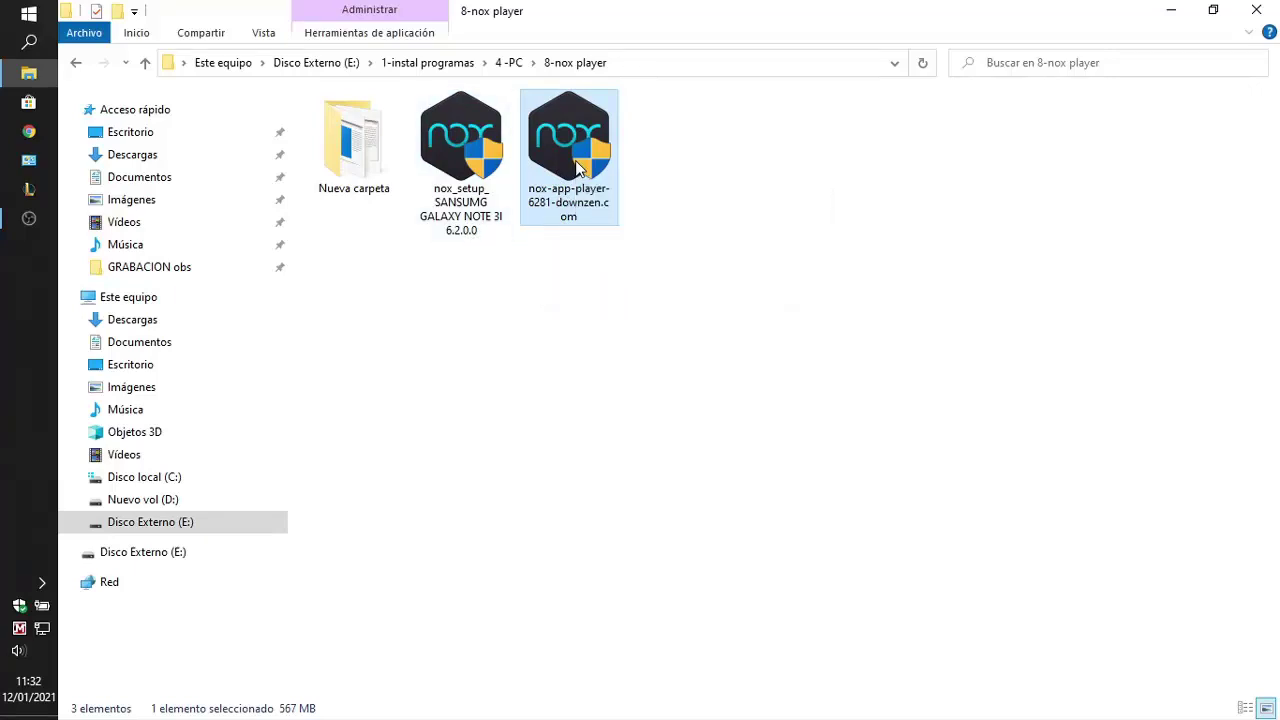
double_click(586, 200)
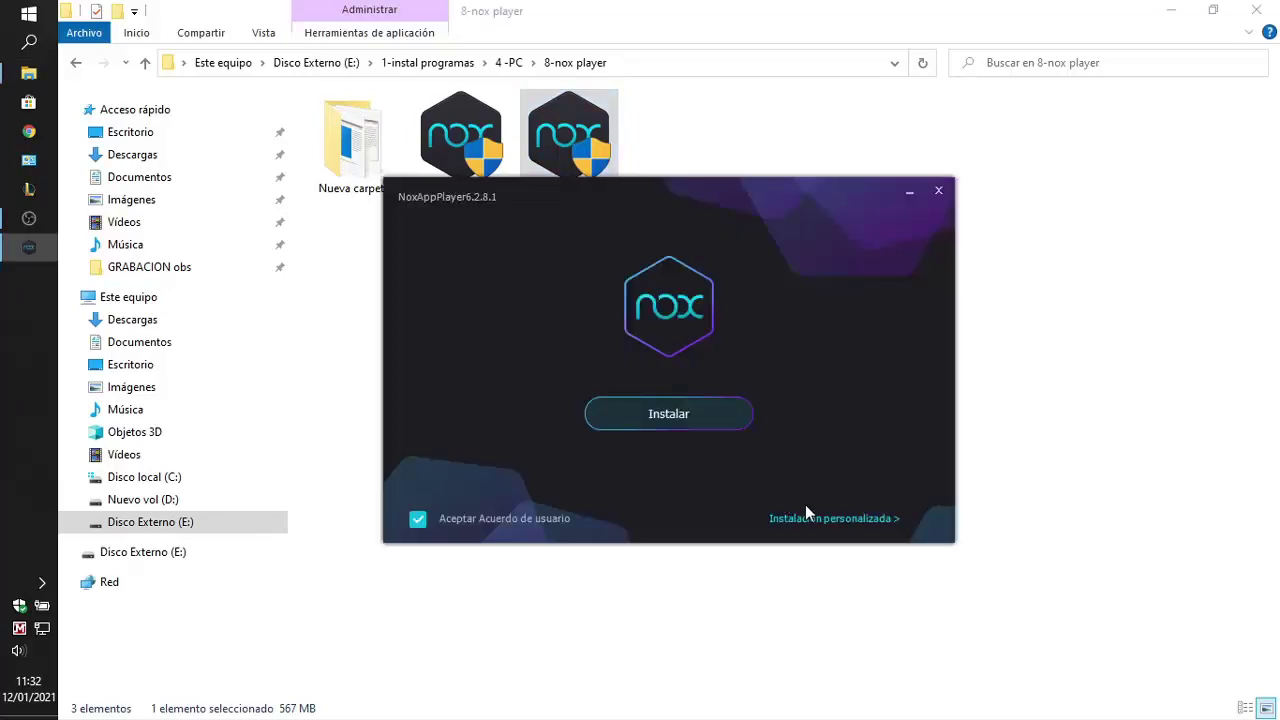
Choose custom installation and browse to C:\Archivos de programa (x86) as the location
click(804, 520)
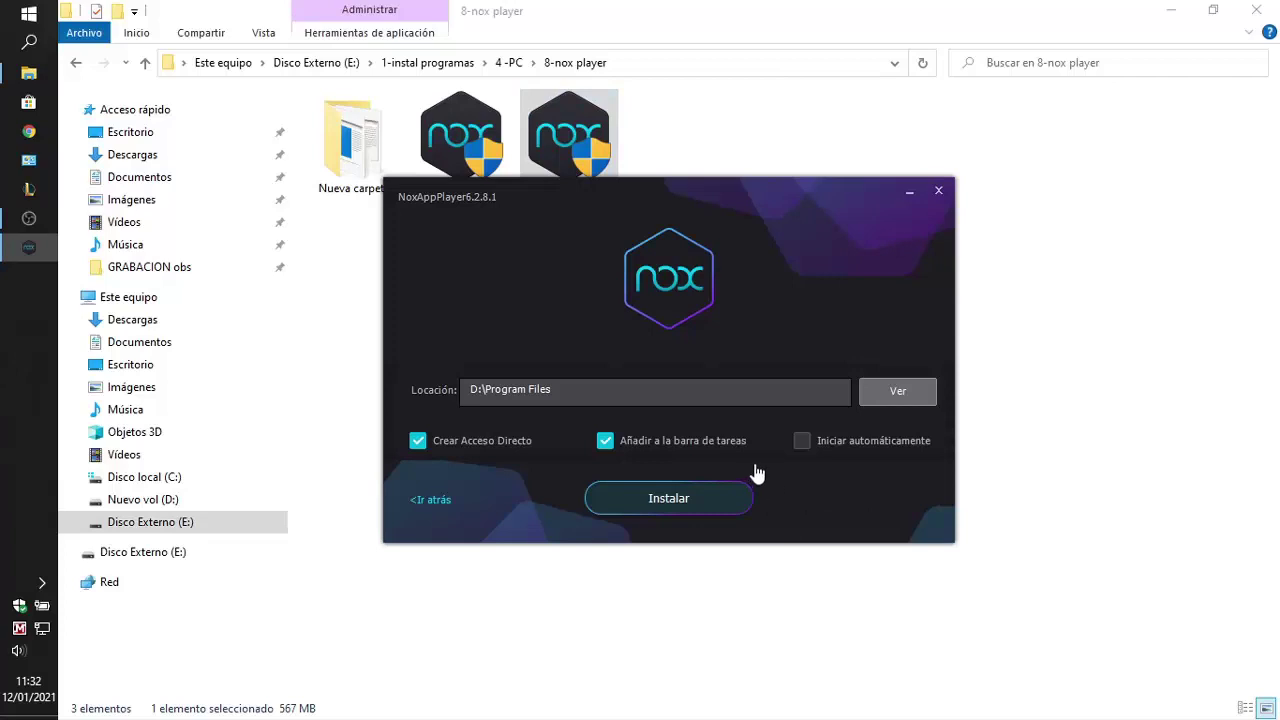
click(633, 396)
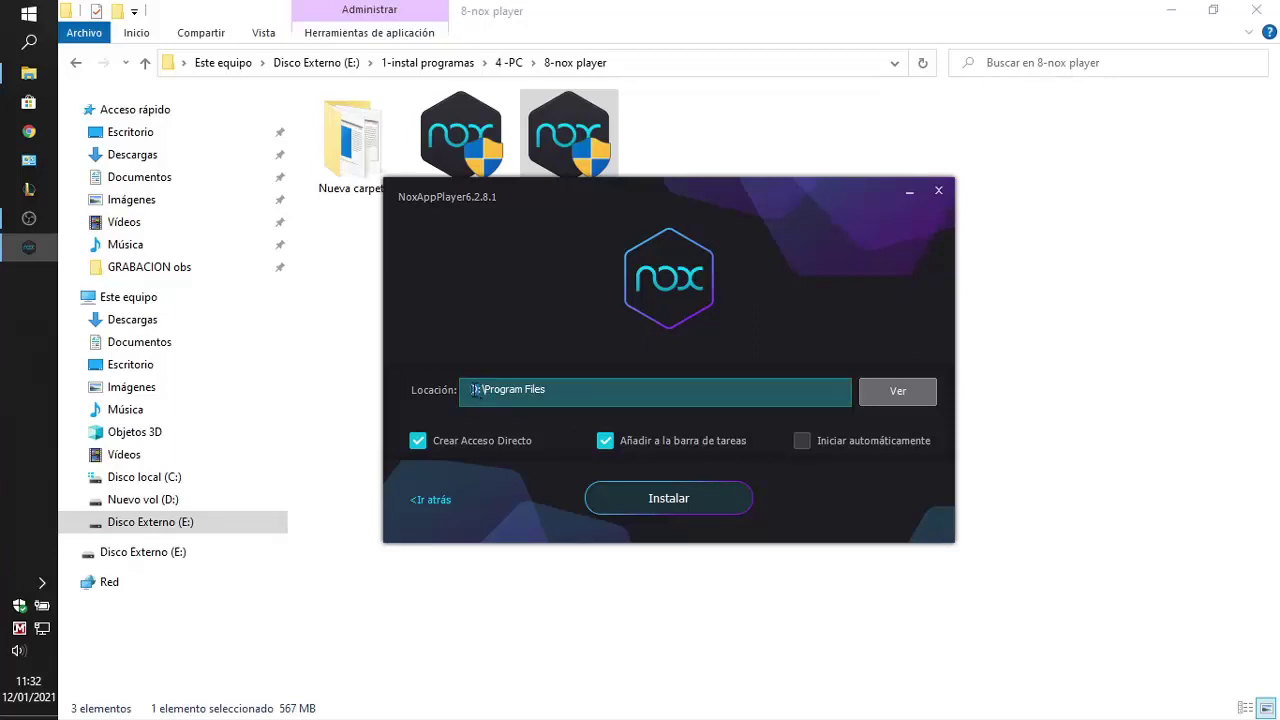
click(887, 392)
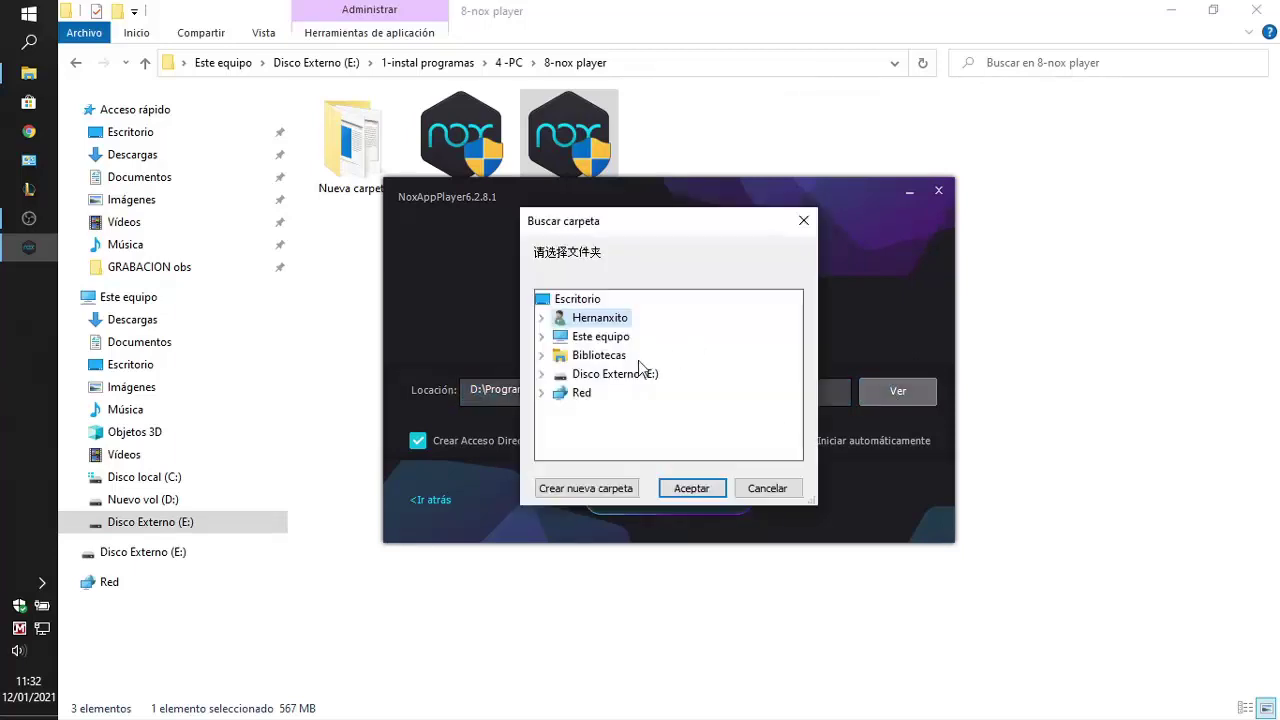
double_click(565, 338)
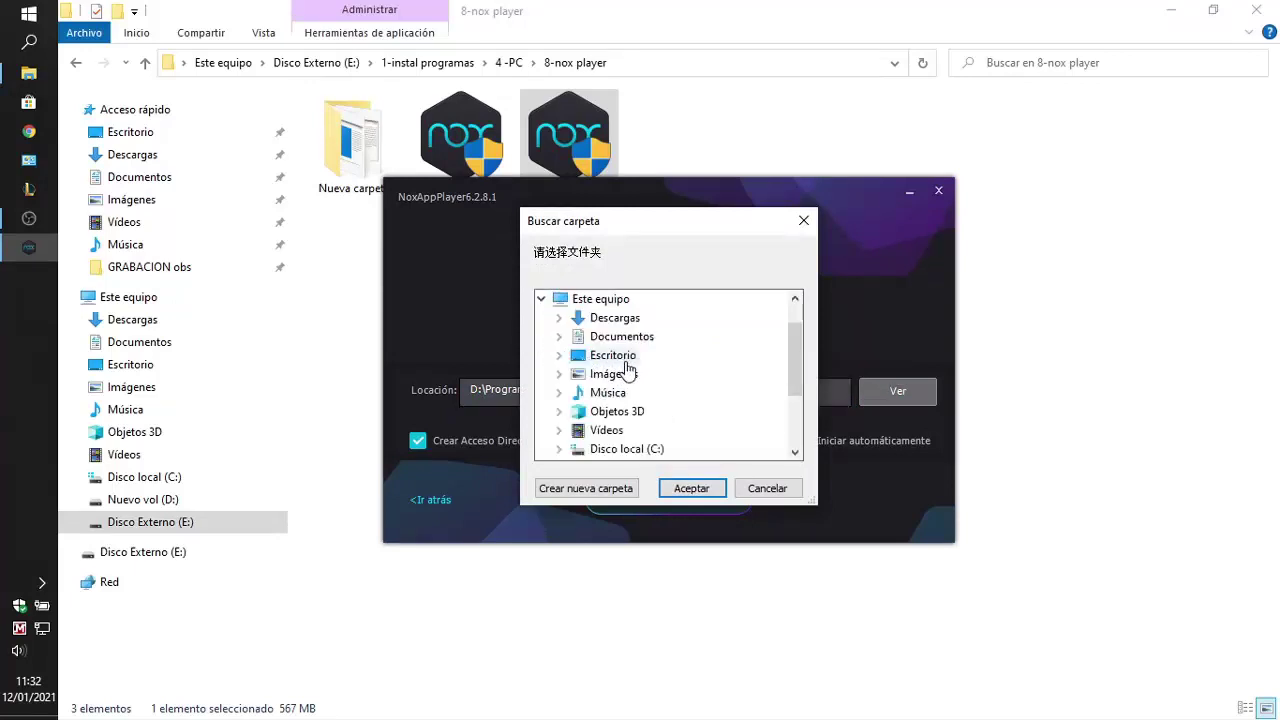
scroll(628, 370, down, 1)
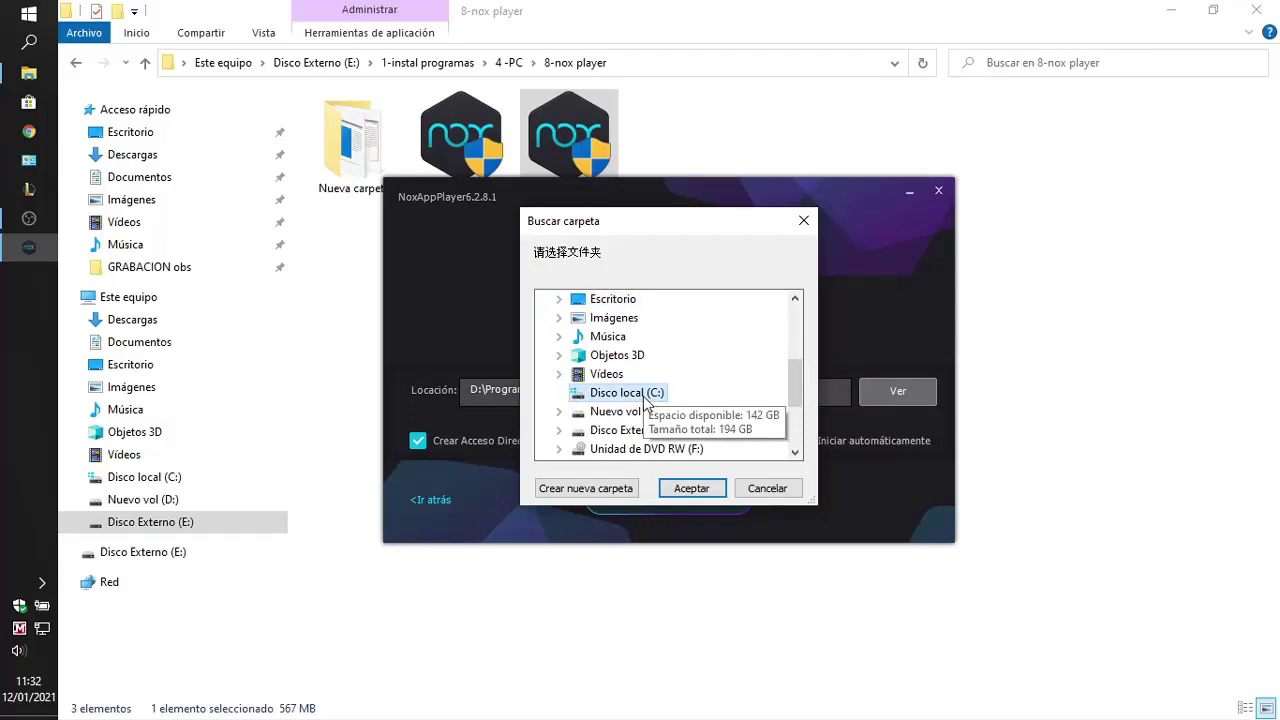
double_click(645, 398)
scroll(652, 410, up, 2)
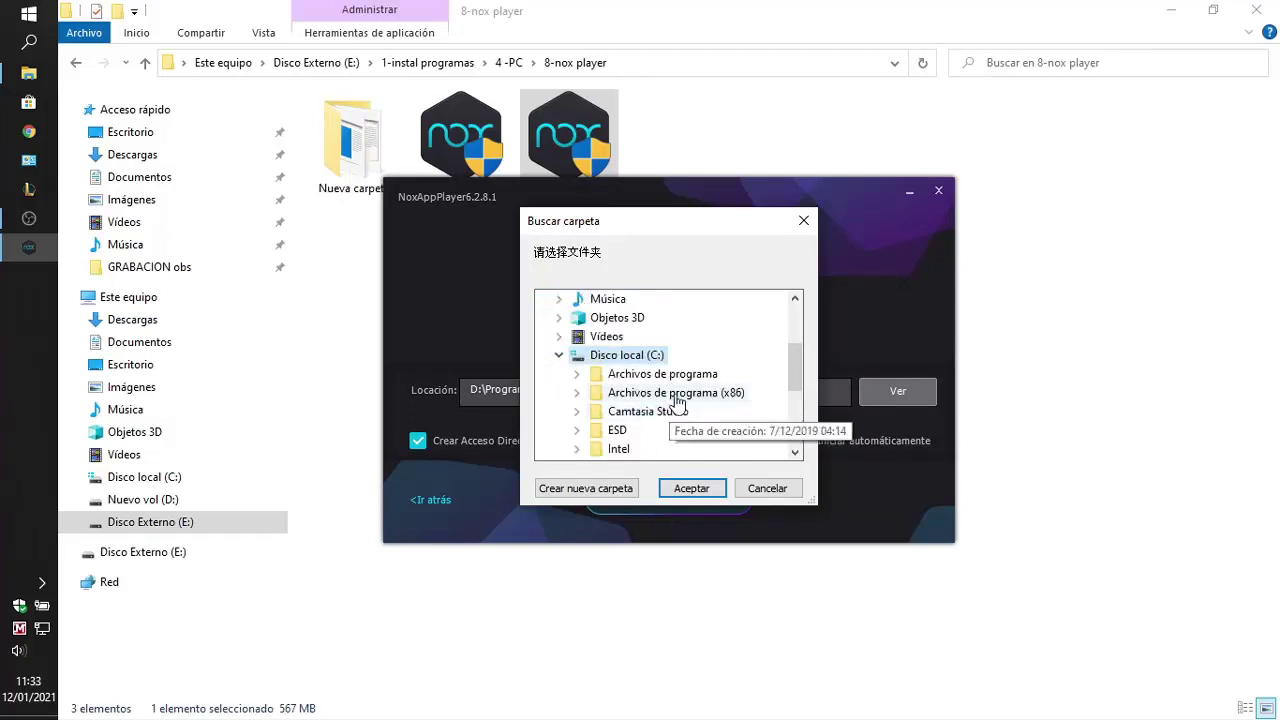
double_click(676, 393)
click(690, 487)
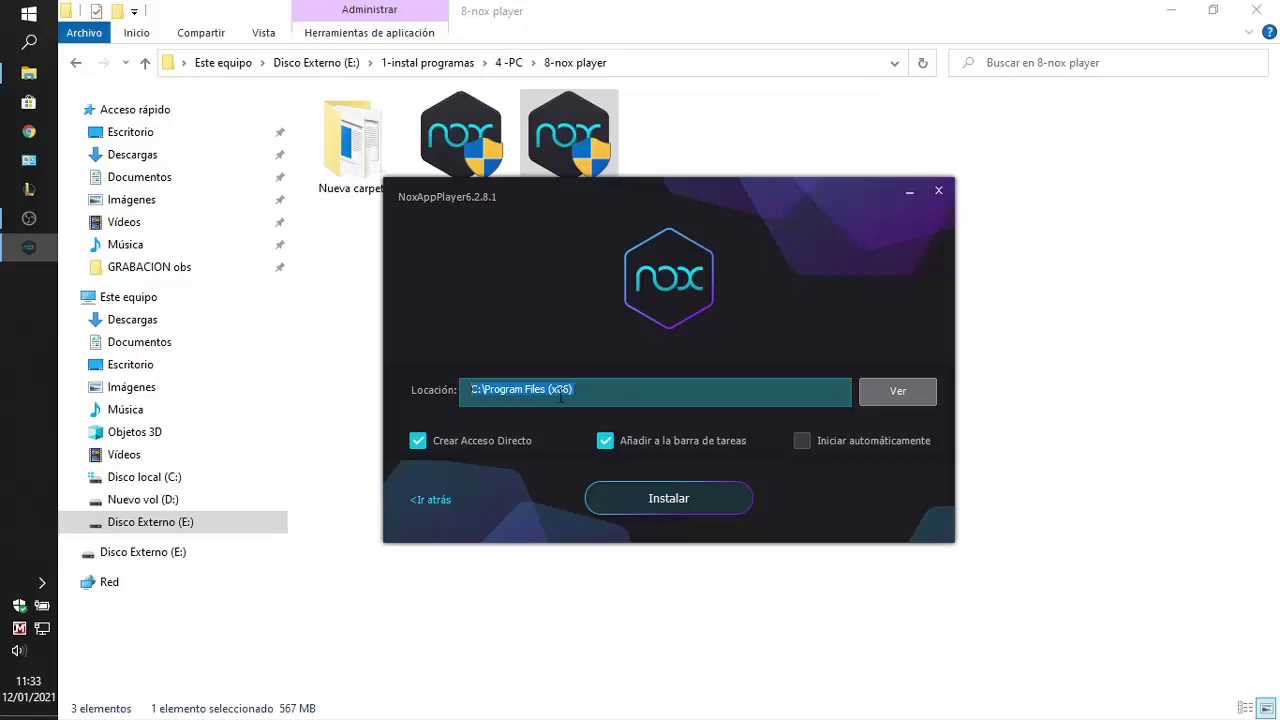
click(571, 389)
Create a 'nox player' folder inside Archivos de programa (x86) and accept it
click(878, 395)
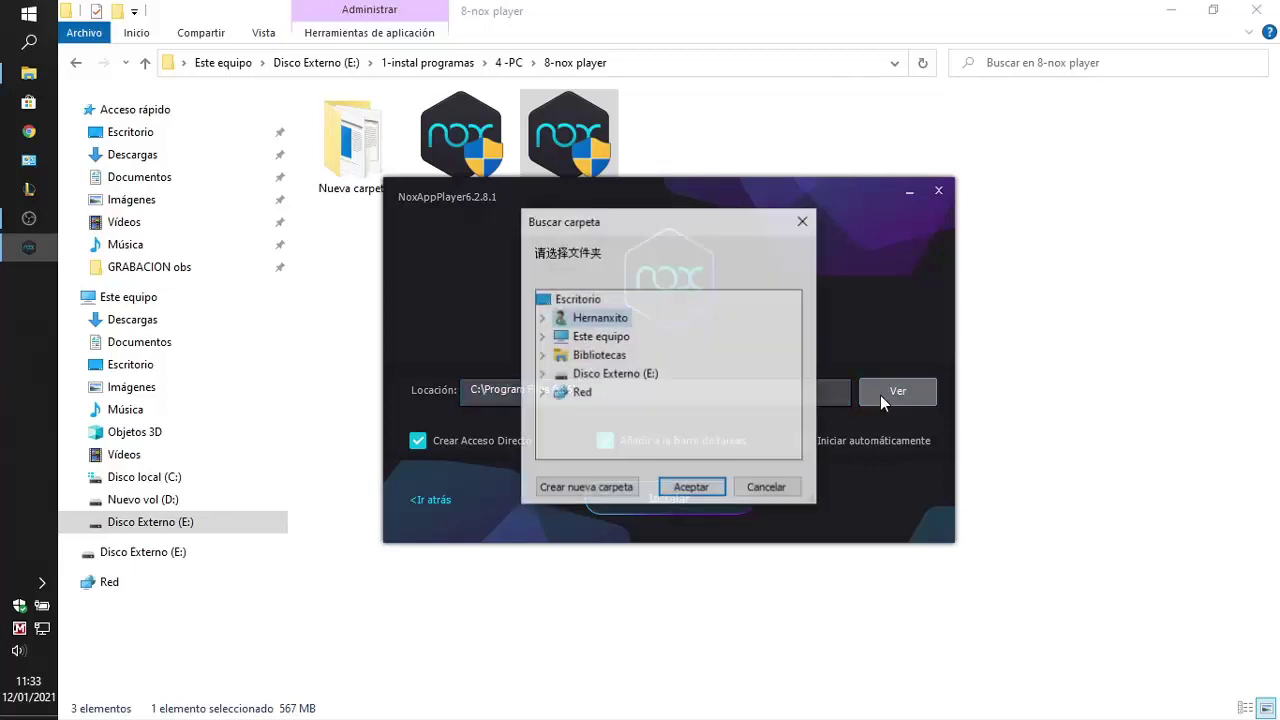
double_click(562, 337)
scroll(630, 370, down, 1)
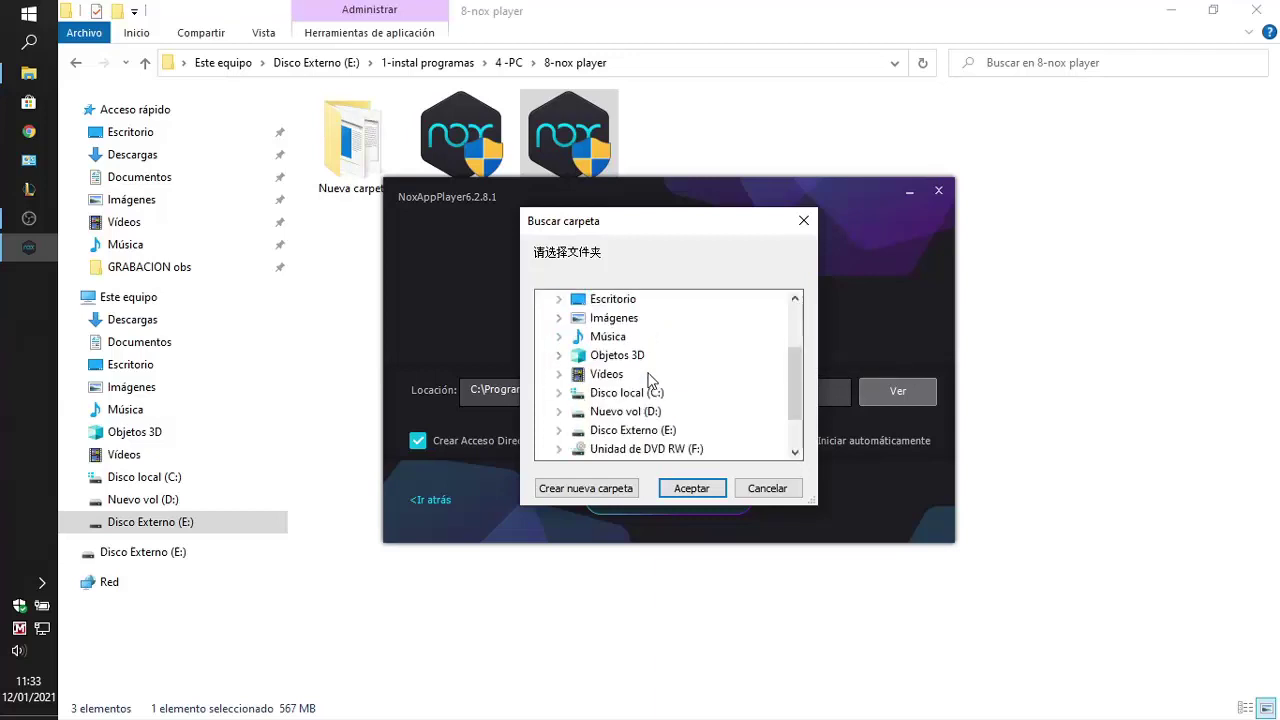
double_click(652, 394)
double_click(665, 338)
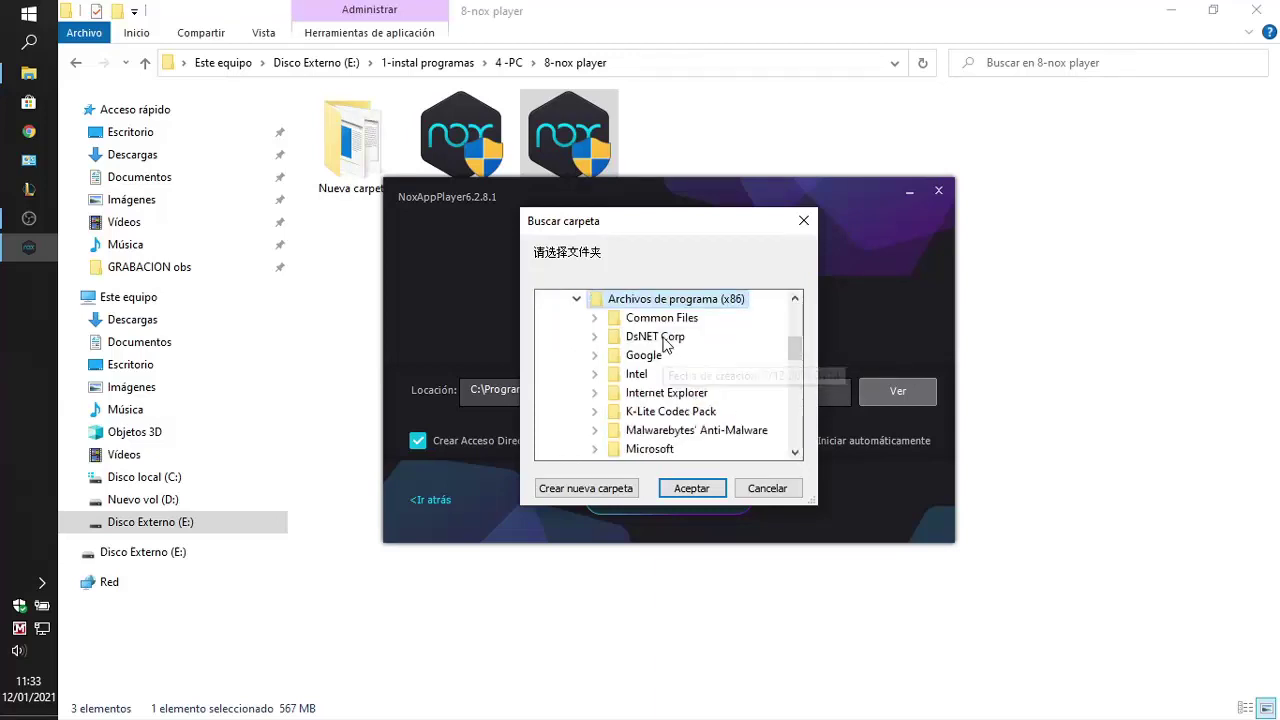
click(588, 488)
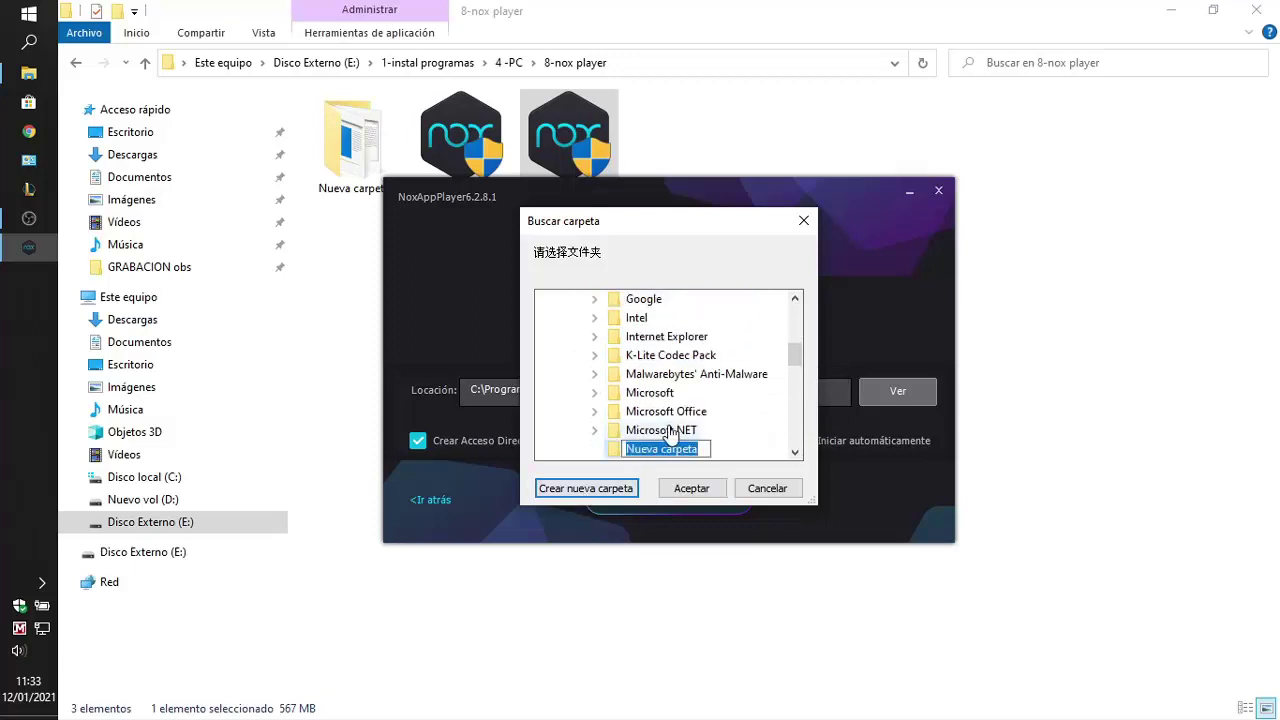
text(nox player)
key(Return)
click(691, 488)
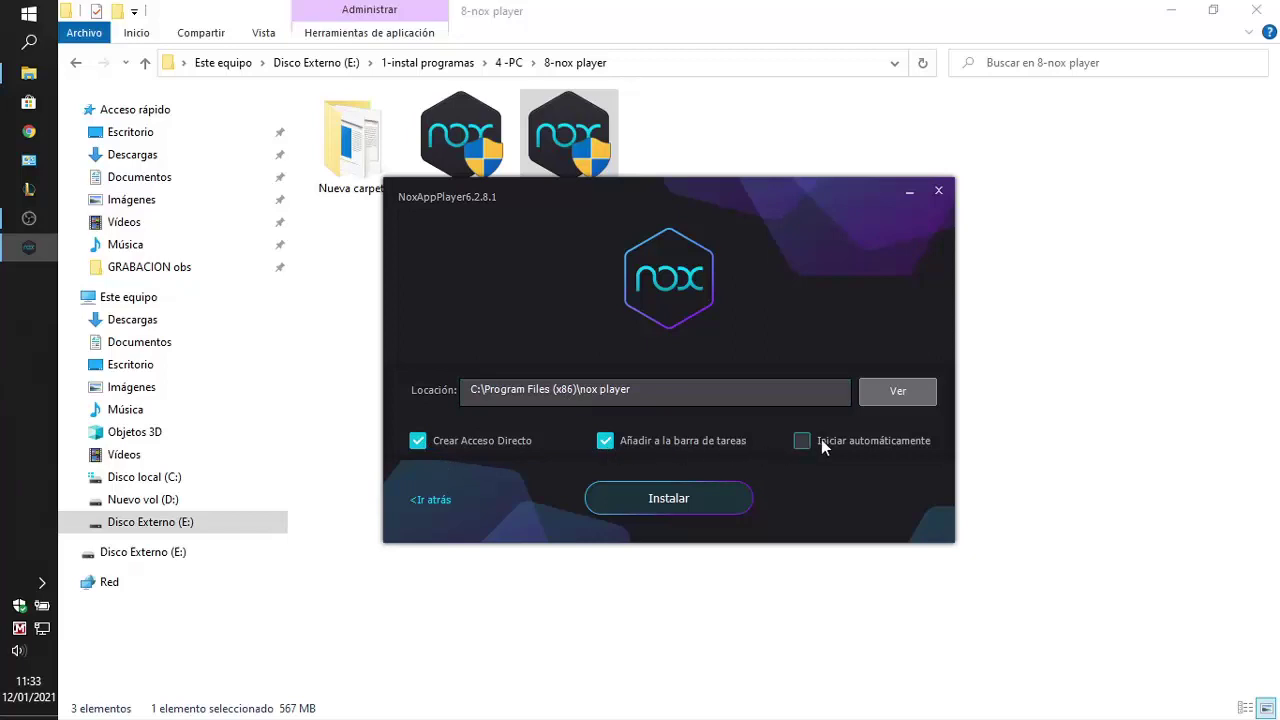
Start the NoxAppPlayer 6.2.8.1 installation and let it run to completion
click(664, 508)
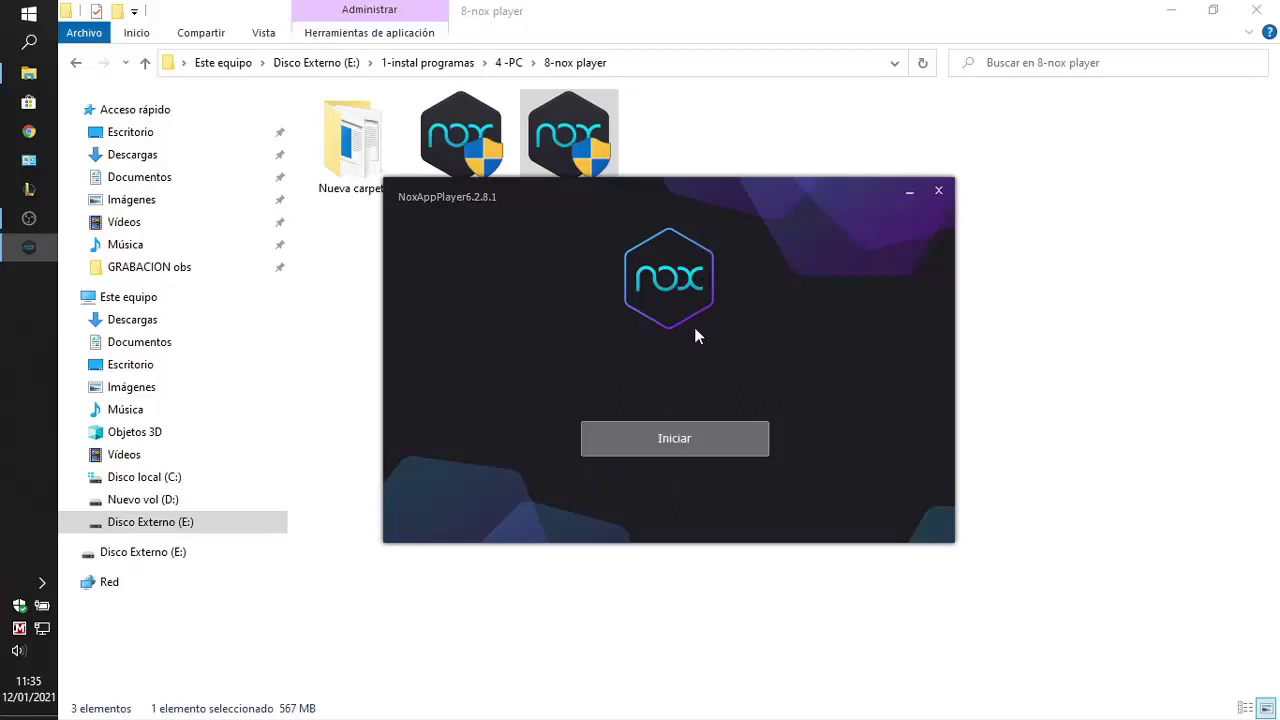
Start NoxPlayer from the finished installer and reposition its window
click(685, 442)
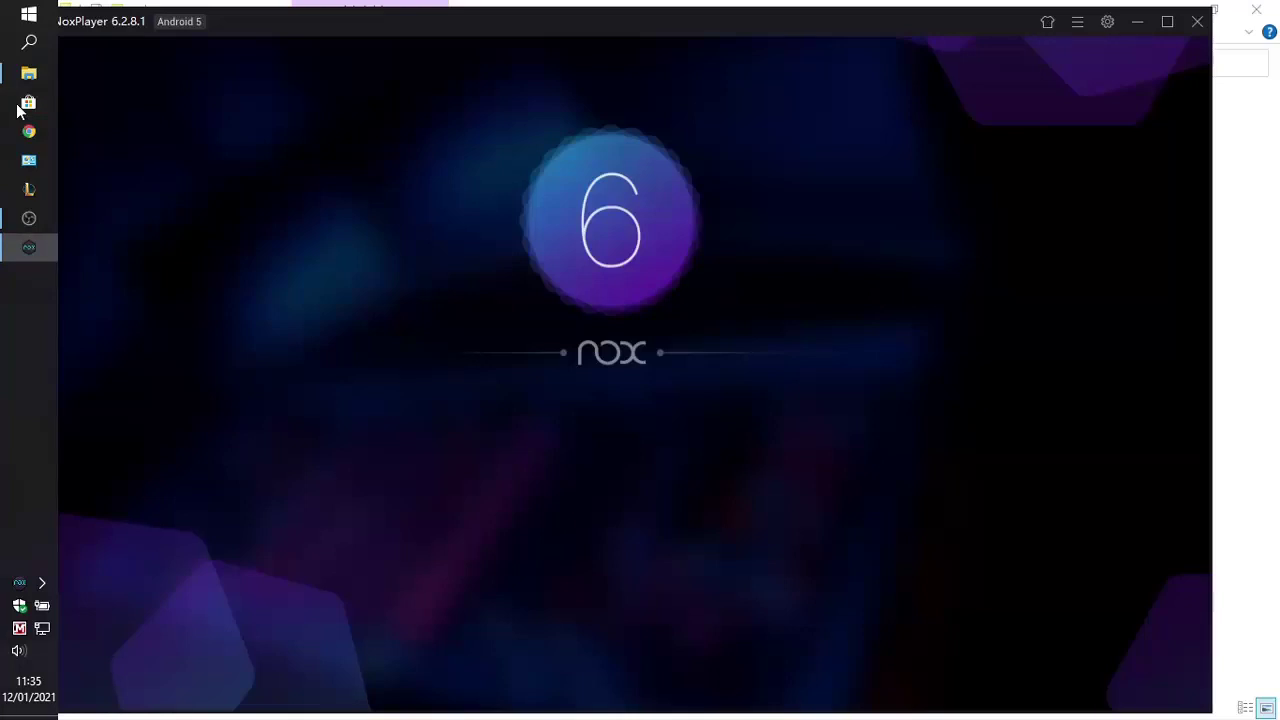
drag(306, 20, 365, 20)
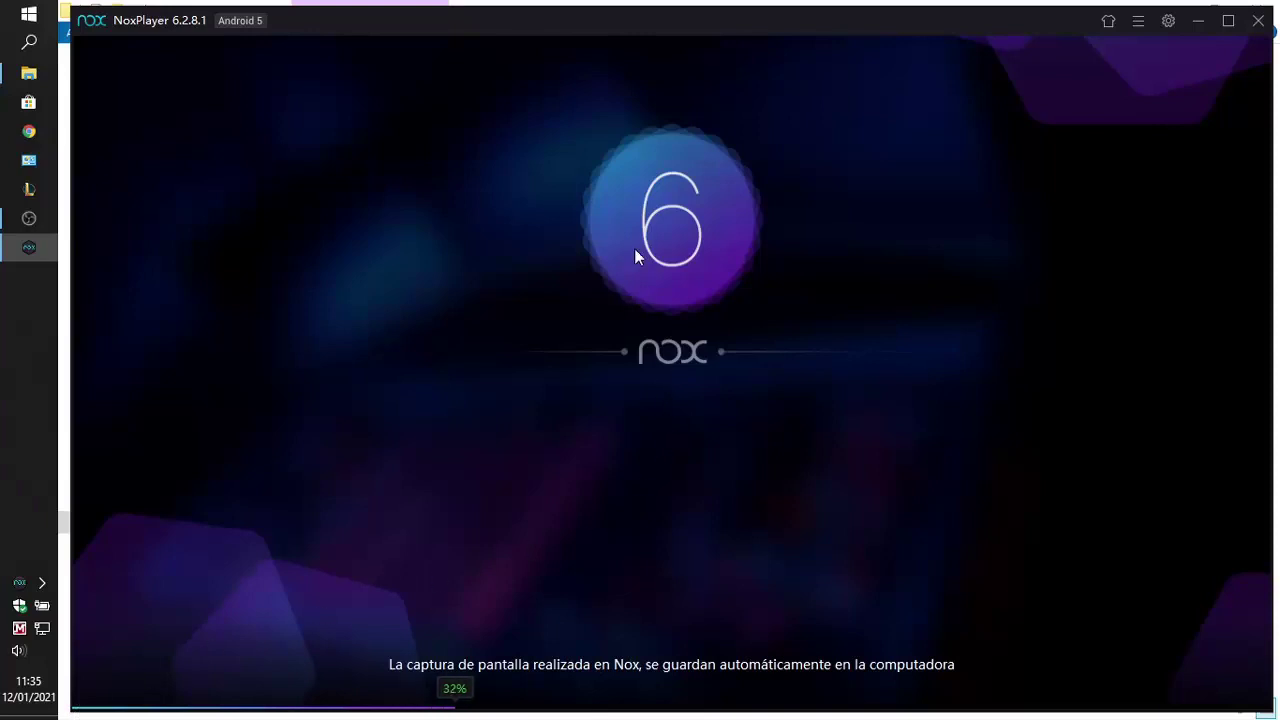
drag(702, 28, 705, 24)
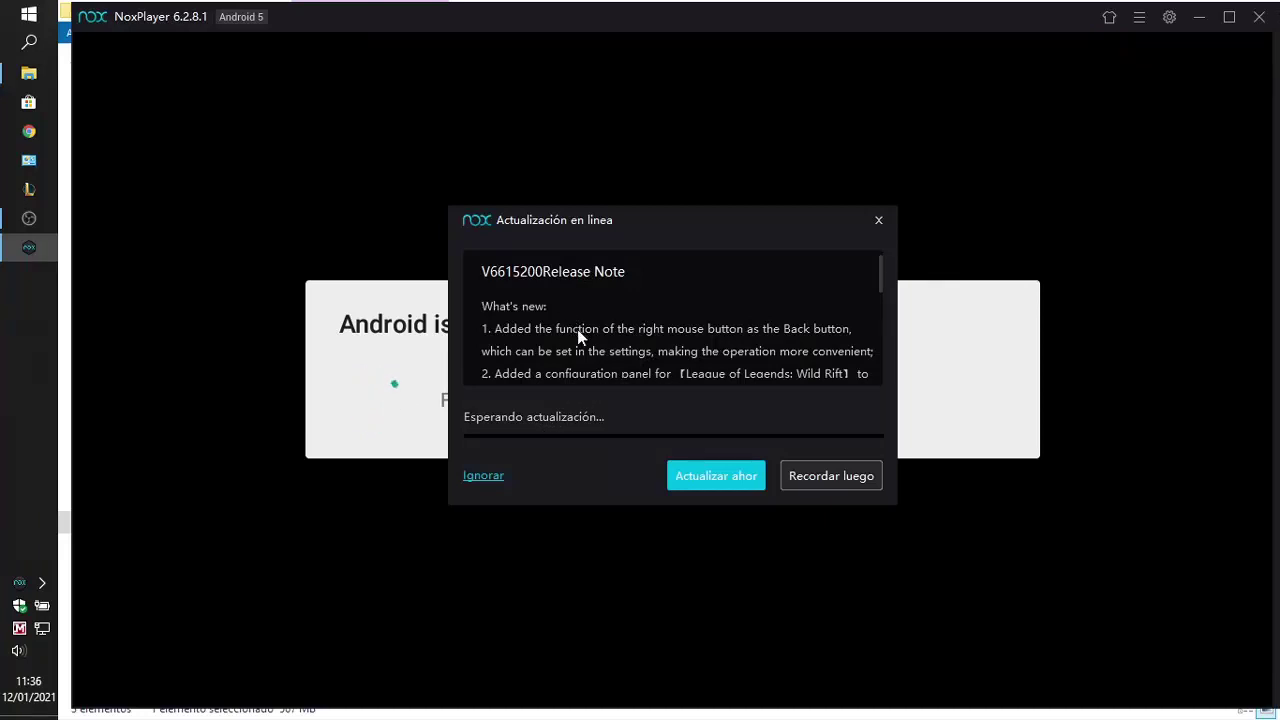
Skip the Actualización en línea offer with Ignorar, leaving the tutorial showing
drag(494, 275, 534, 261)
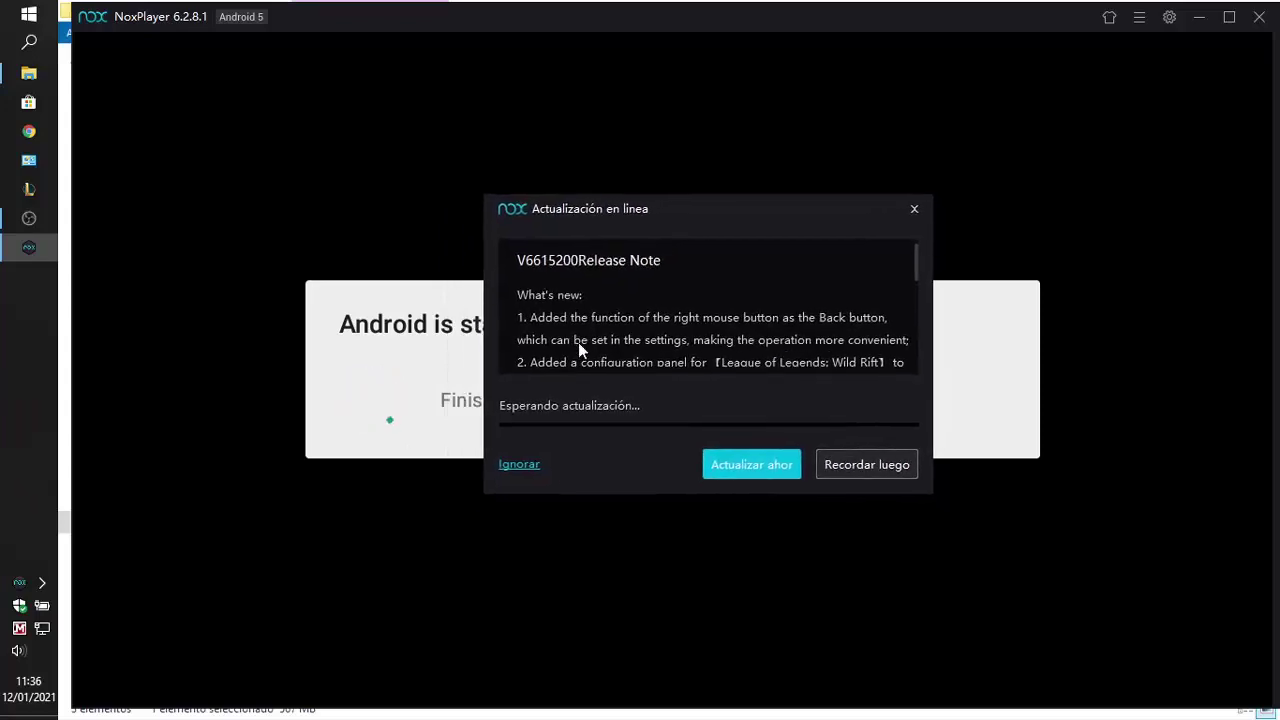
scroll(908, 293, down, 3)
scroll(907, 300, down, 2)
scroll(906, 310, up, 5)
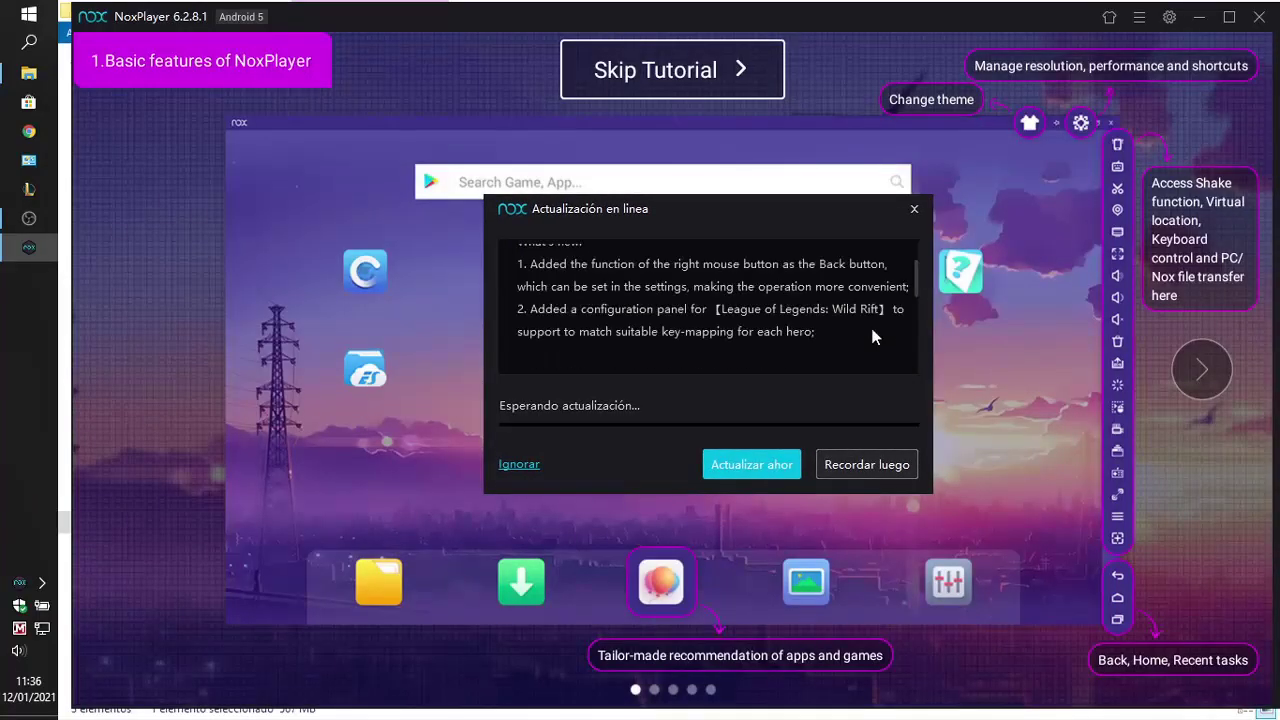
scroll(872, 337, down, 10)
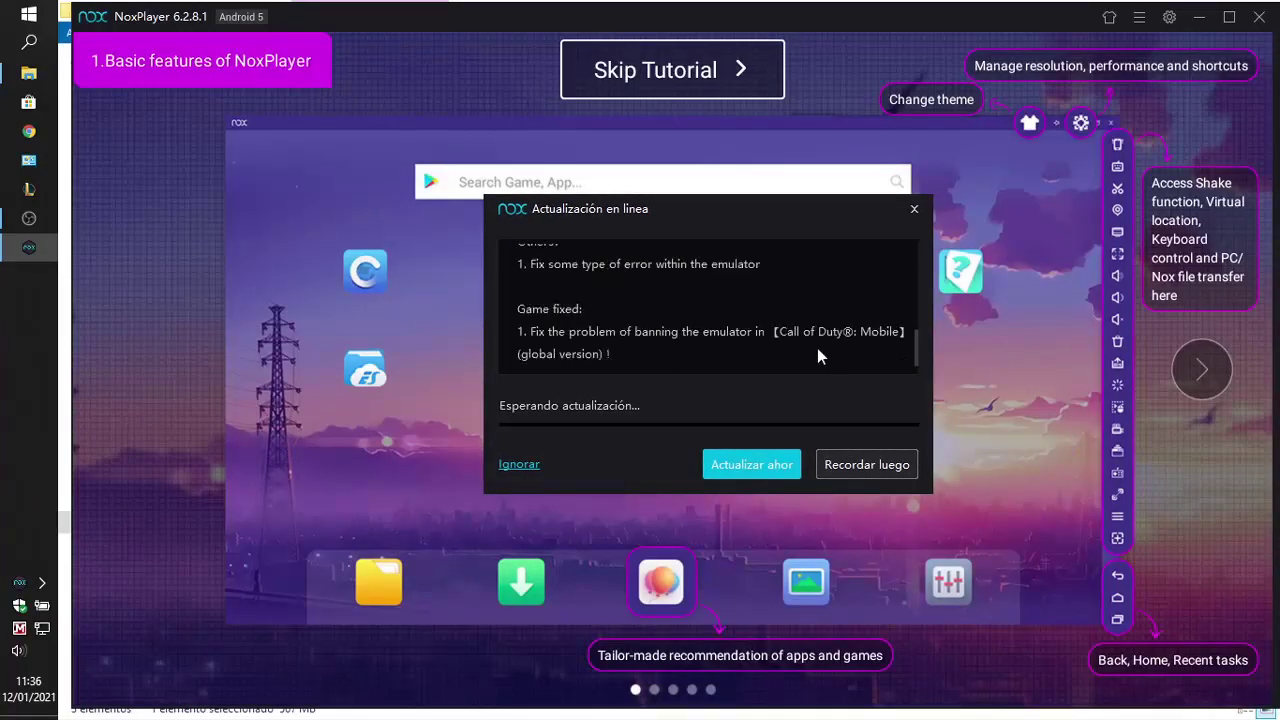
scroll(817, 352, up, 10)
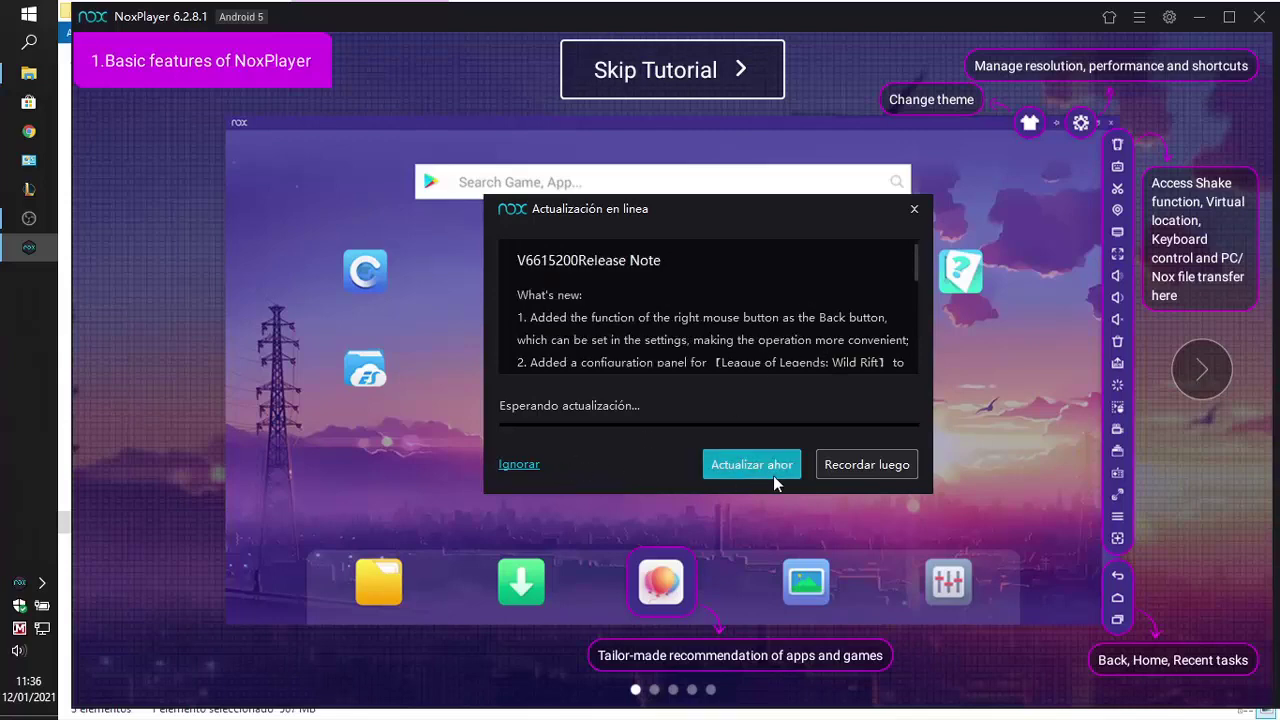
click(520, 465)
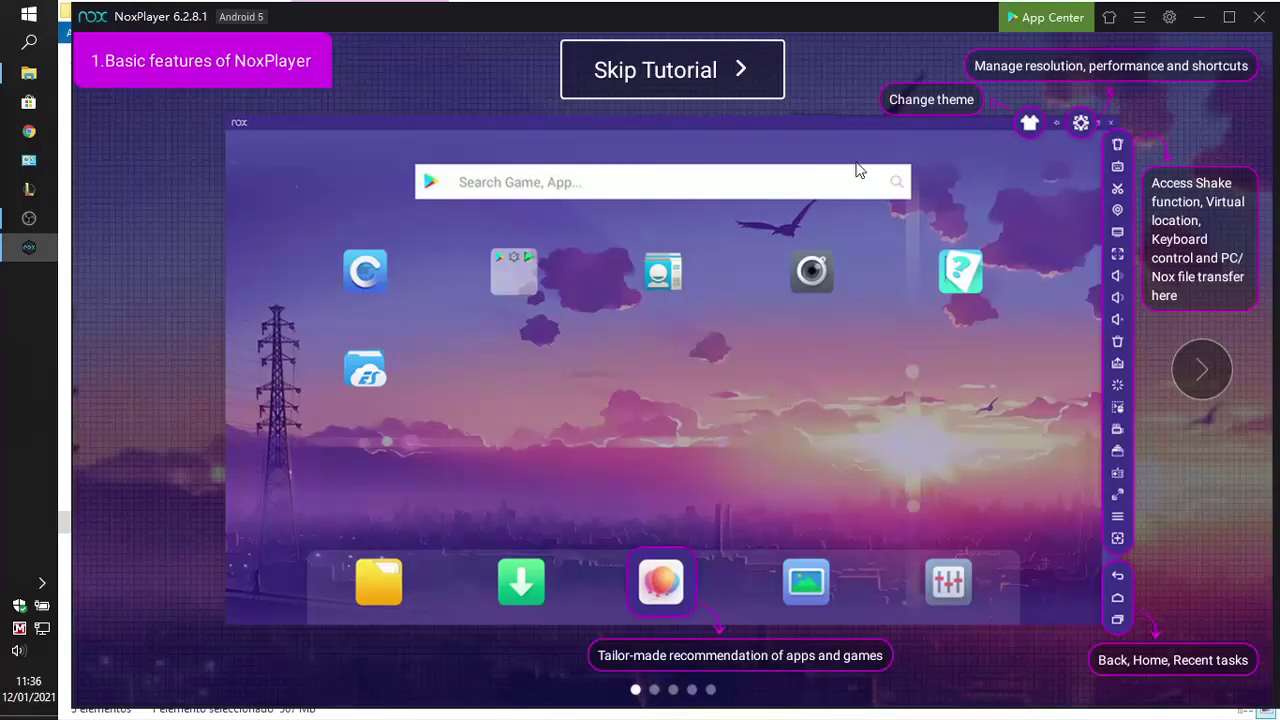
Skip the basic features tutorial, then narrow the emulator window and shift it slightly left
click(684, 74)
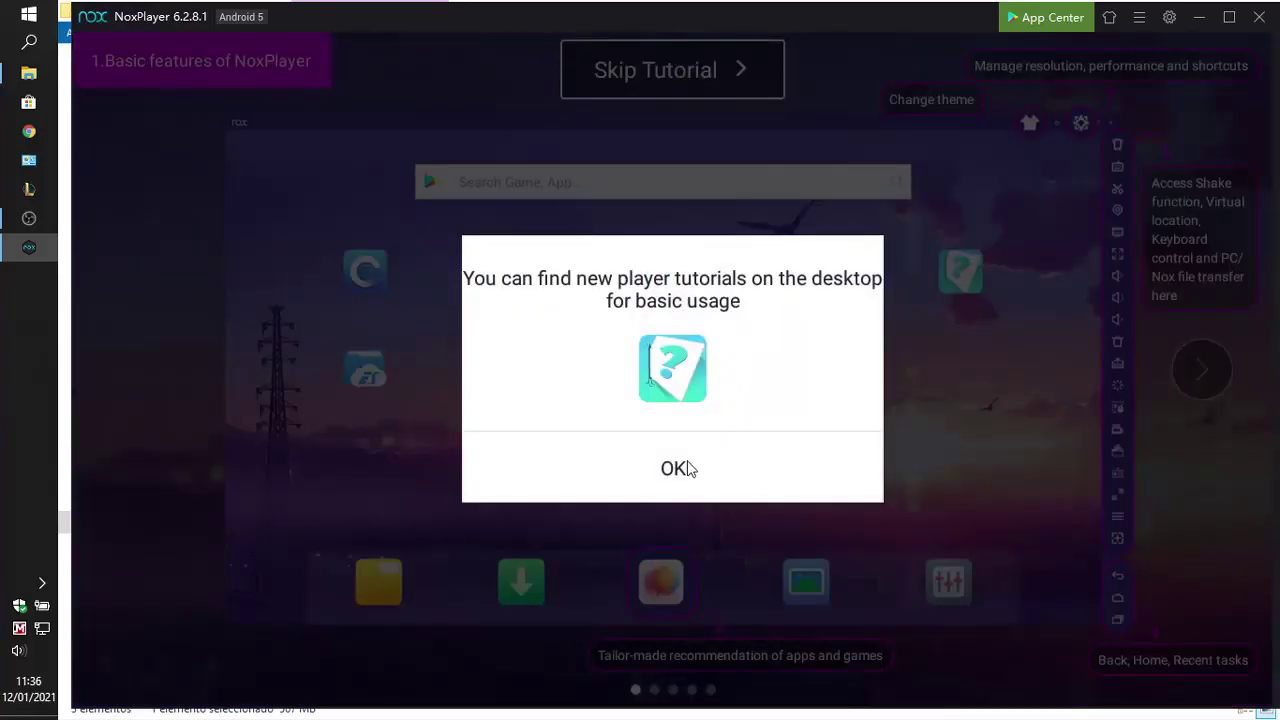
click(684, 469)
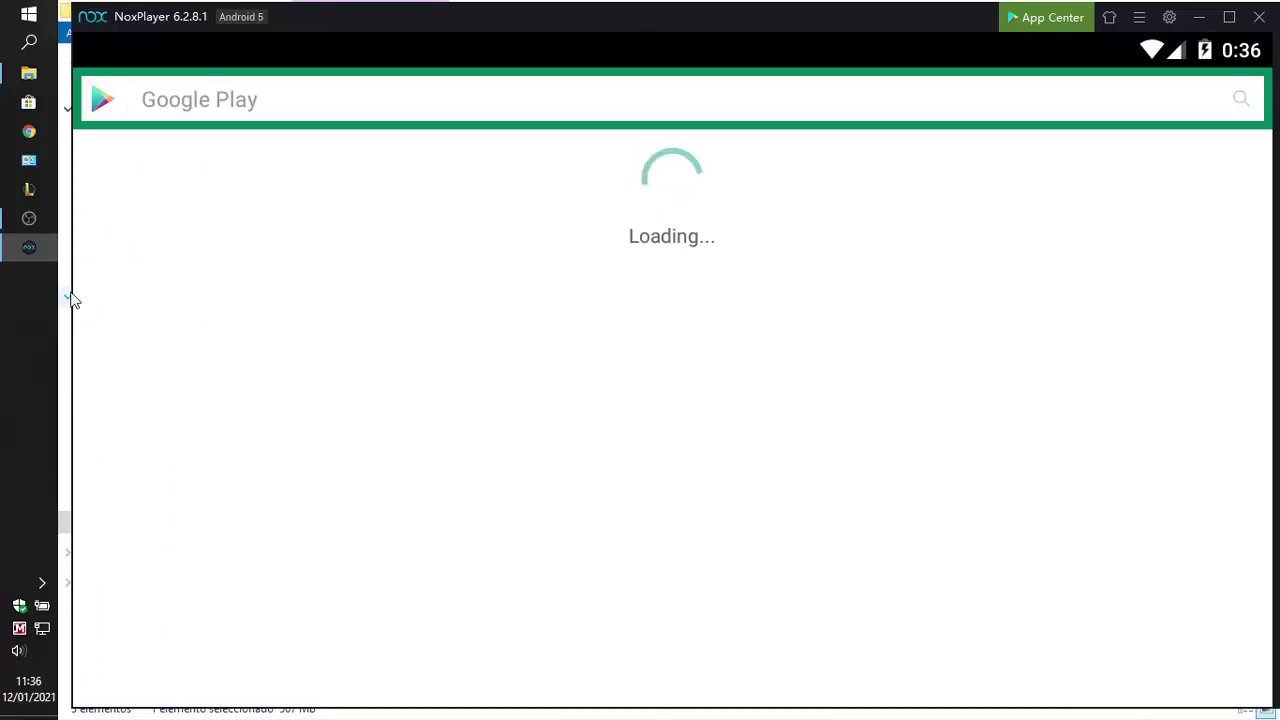
drag(70, 289, 291, 280)
drag(583, 19, 557, 18)
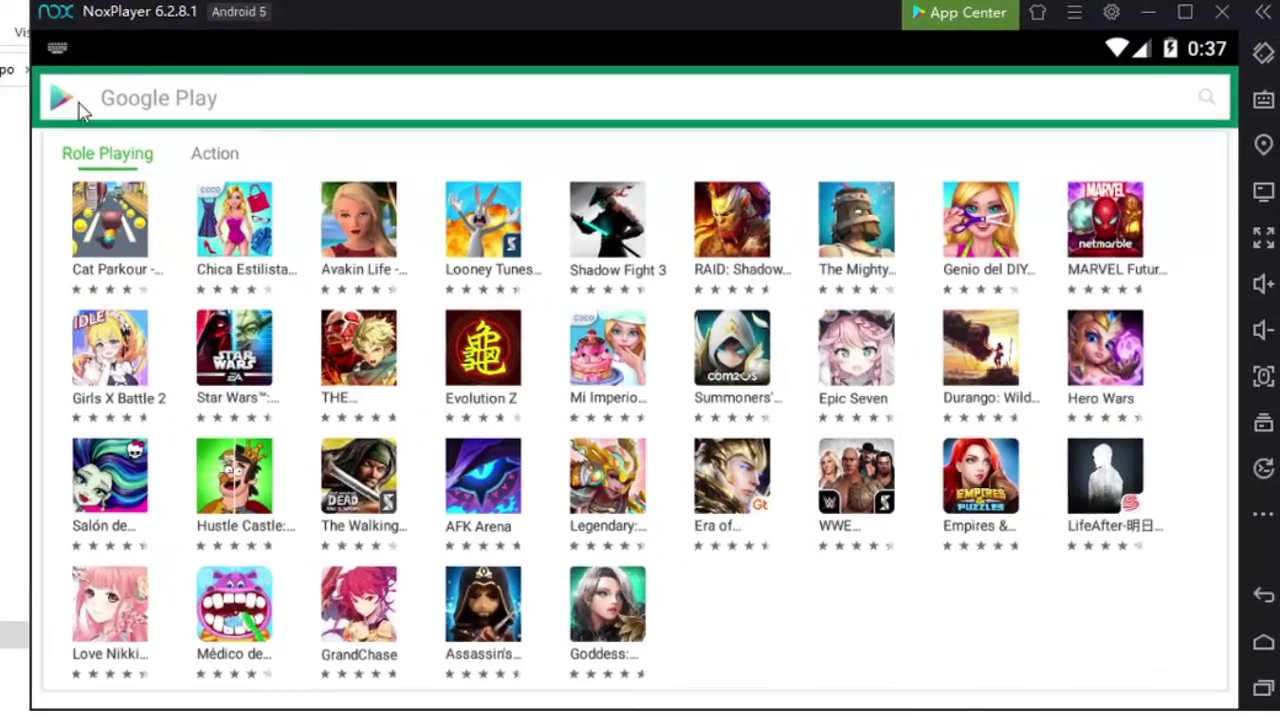
Leave Google Play for the Android home screen and launch Play Store from the Tools folder
click(405, 93)
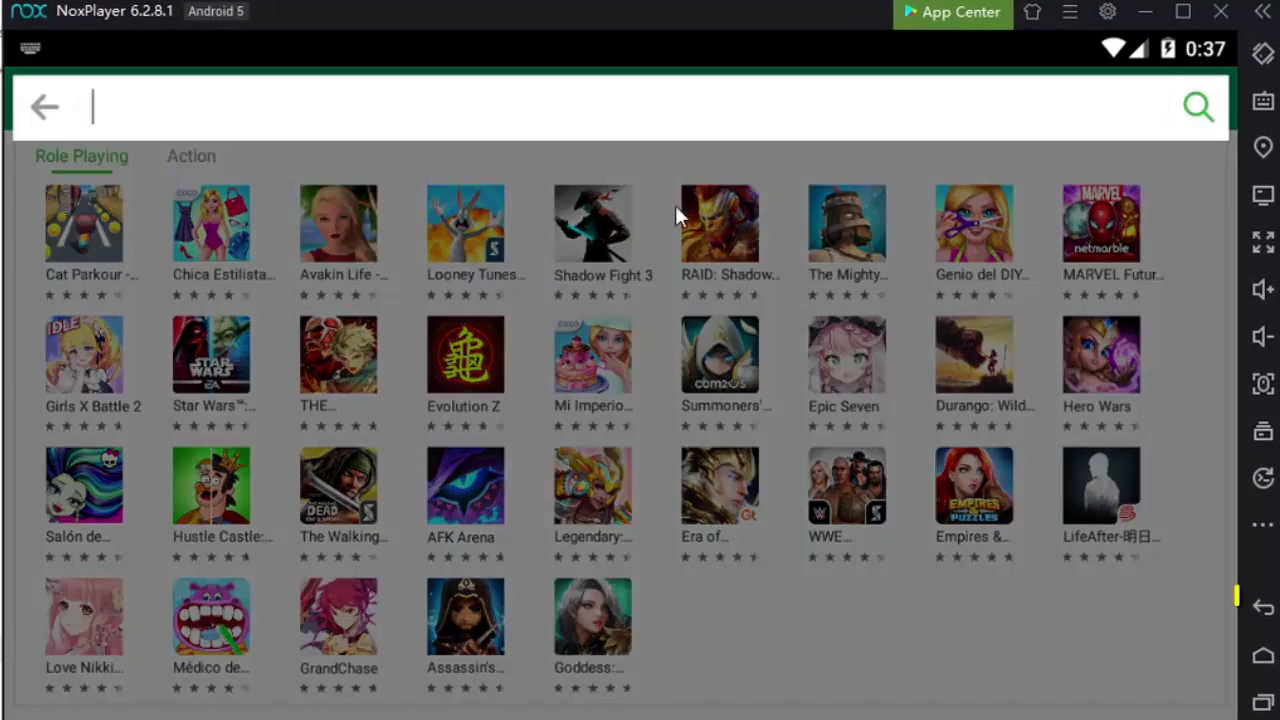
click(1262, 607)
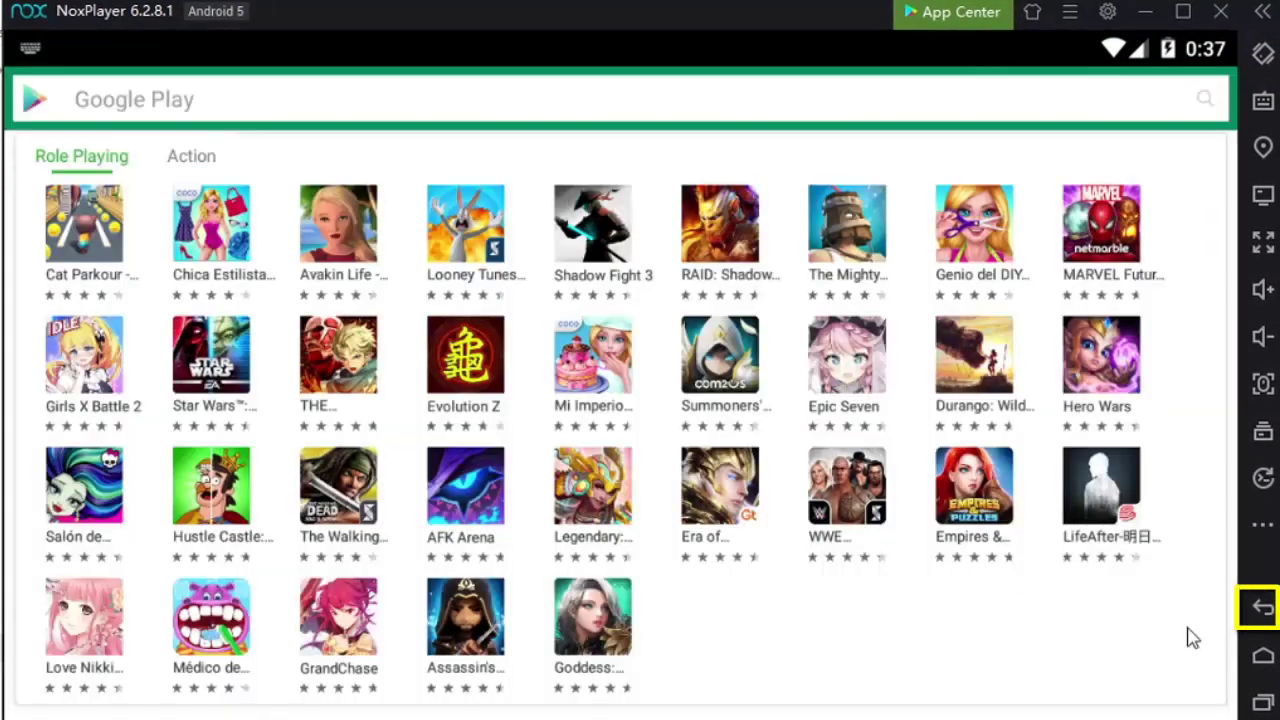
click(1262, 610)
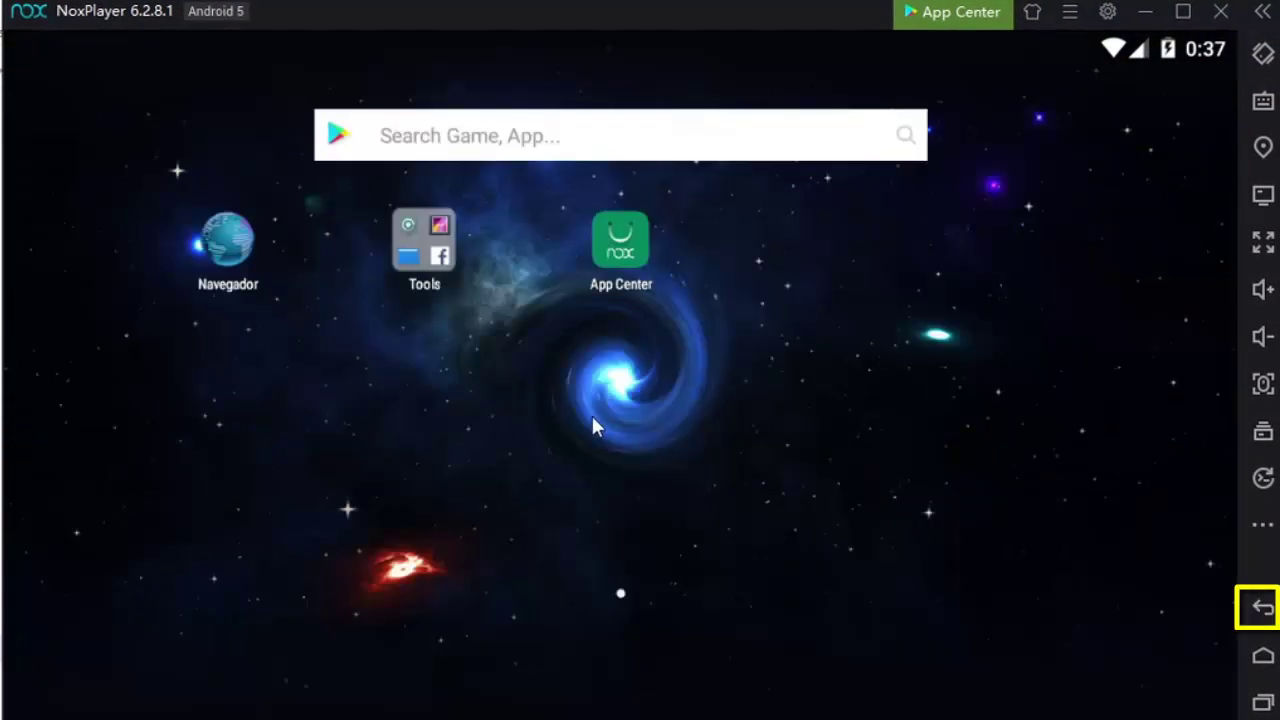
click(425, 255)
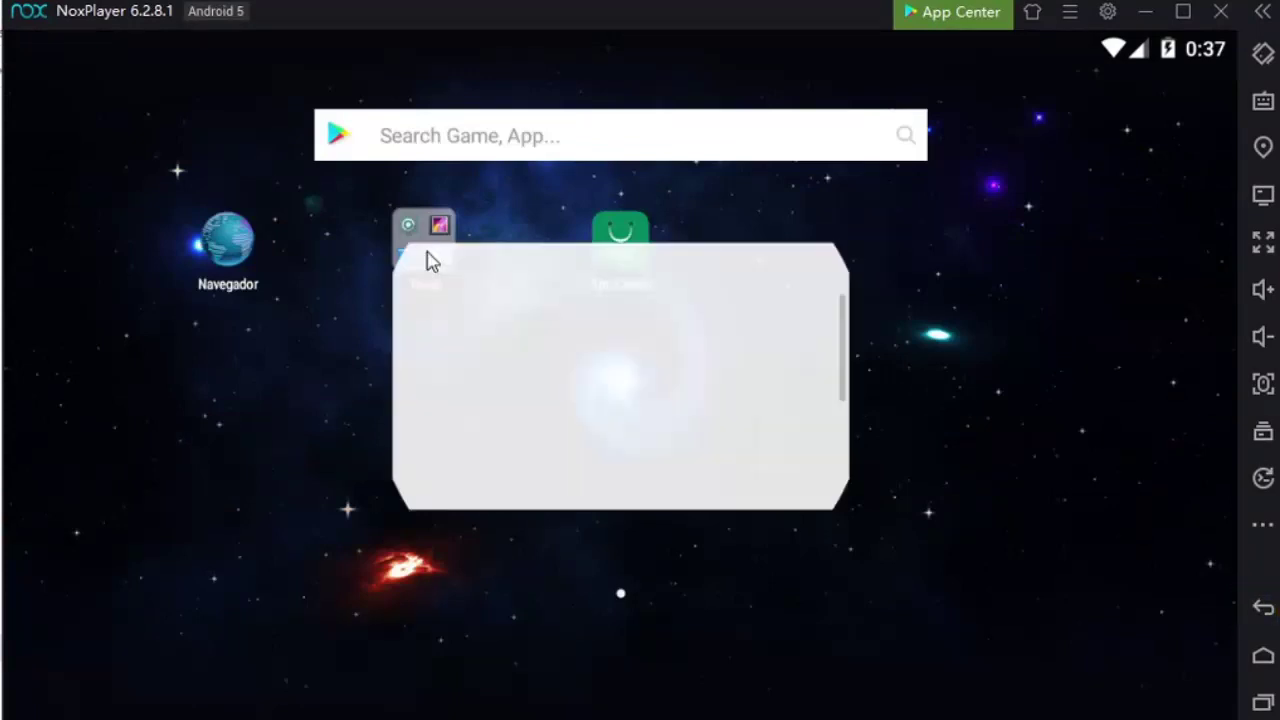
scroll(620, 430, down, 4)
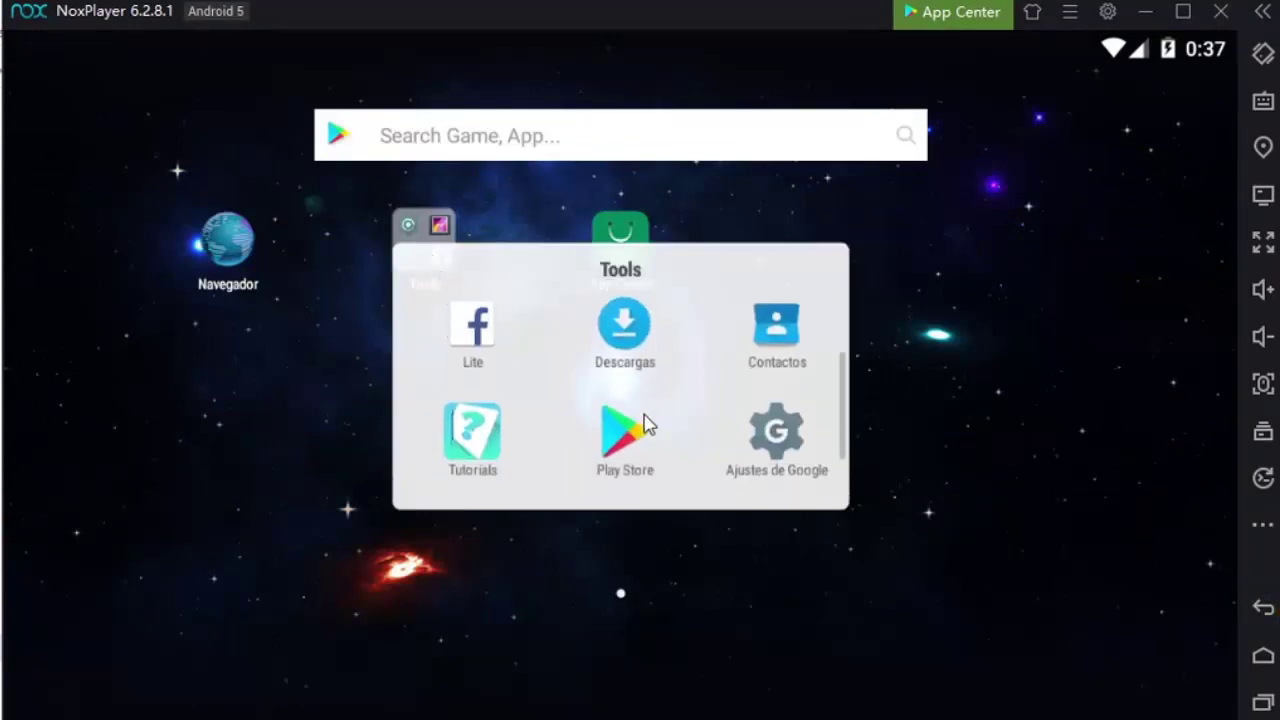
click(624, 340)
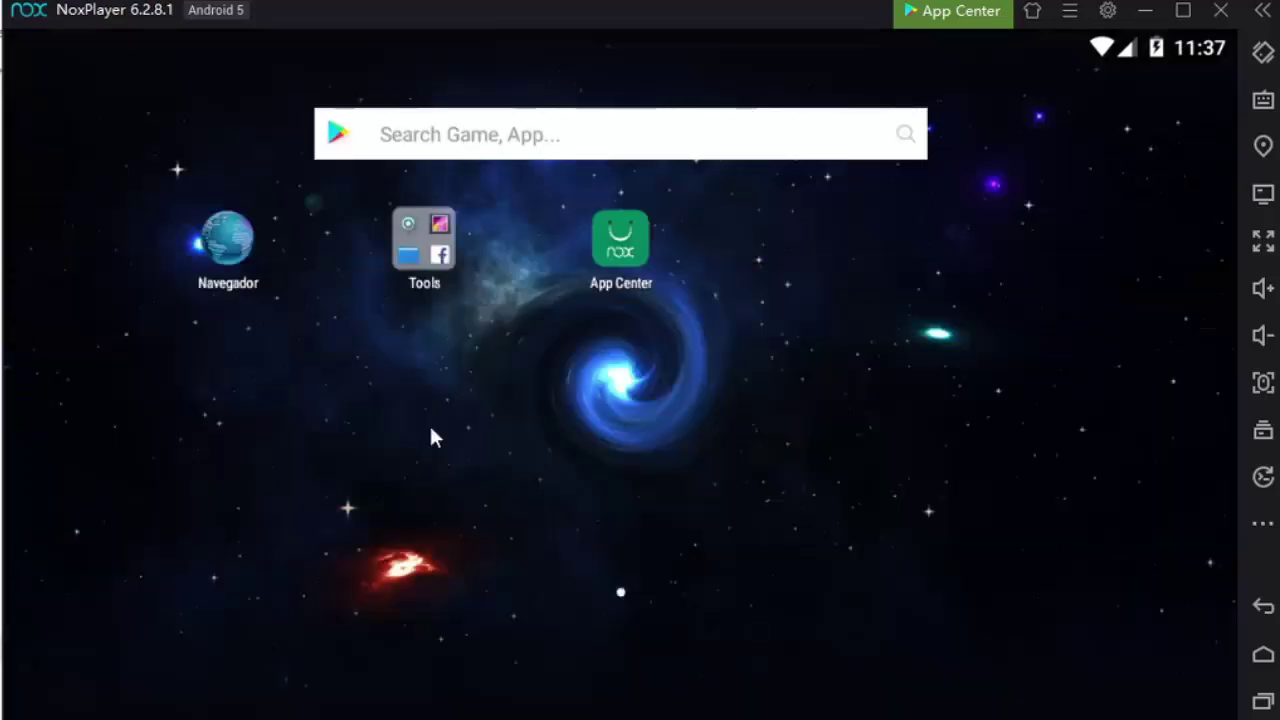
Launch Play Store from the Tools folder and submit the Google account's e-mail address
click(416, 240)
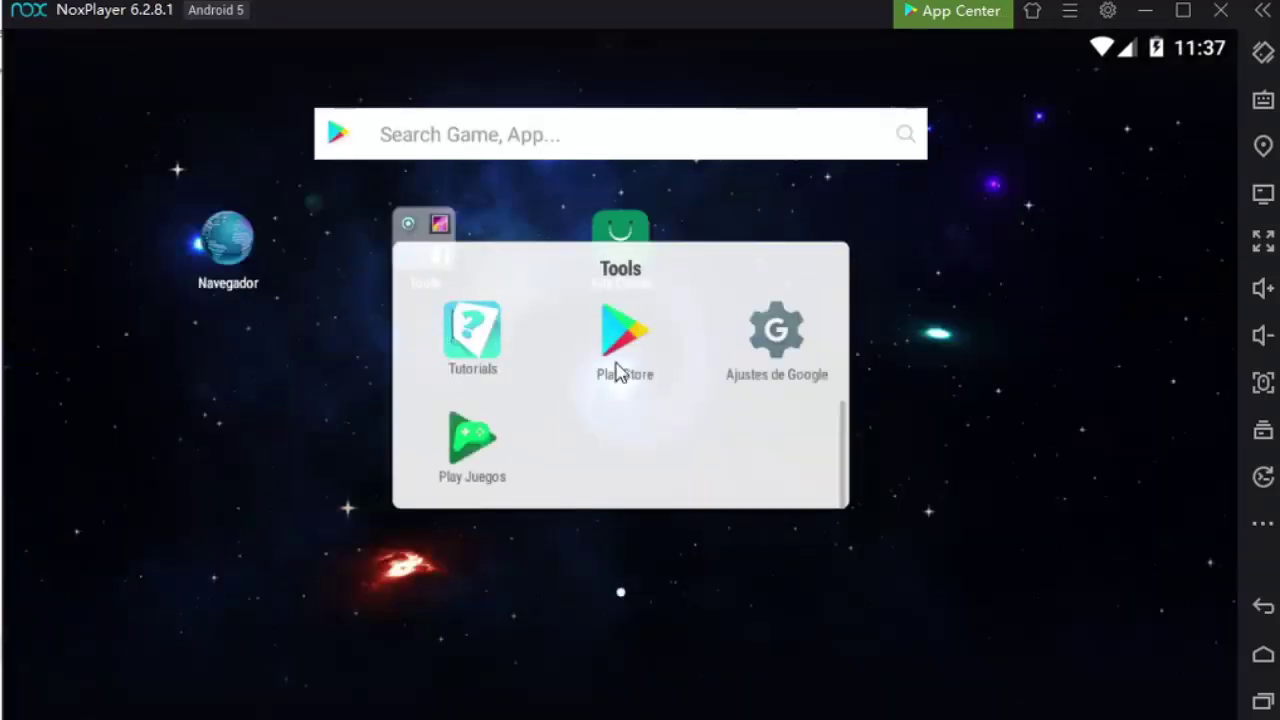
click(616, 370)
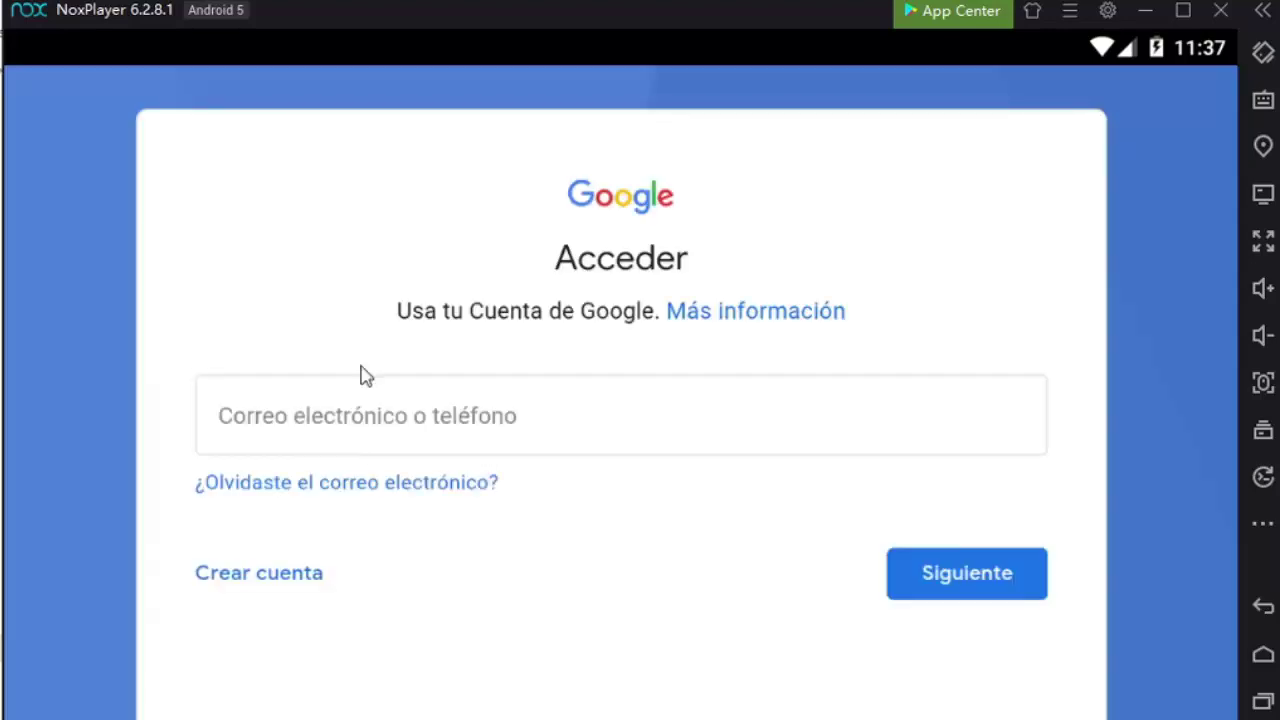
click(428, 432)
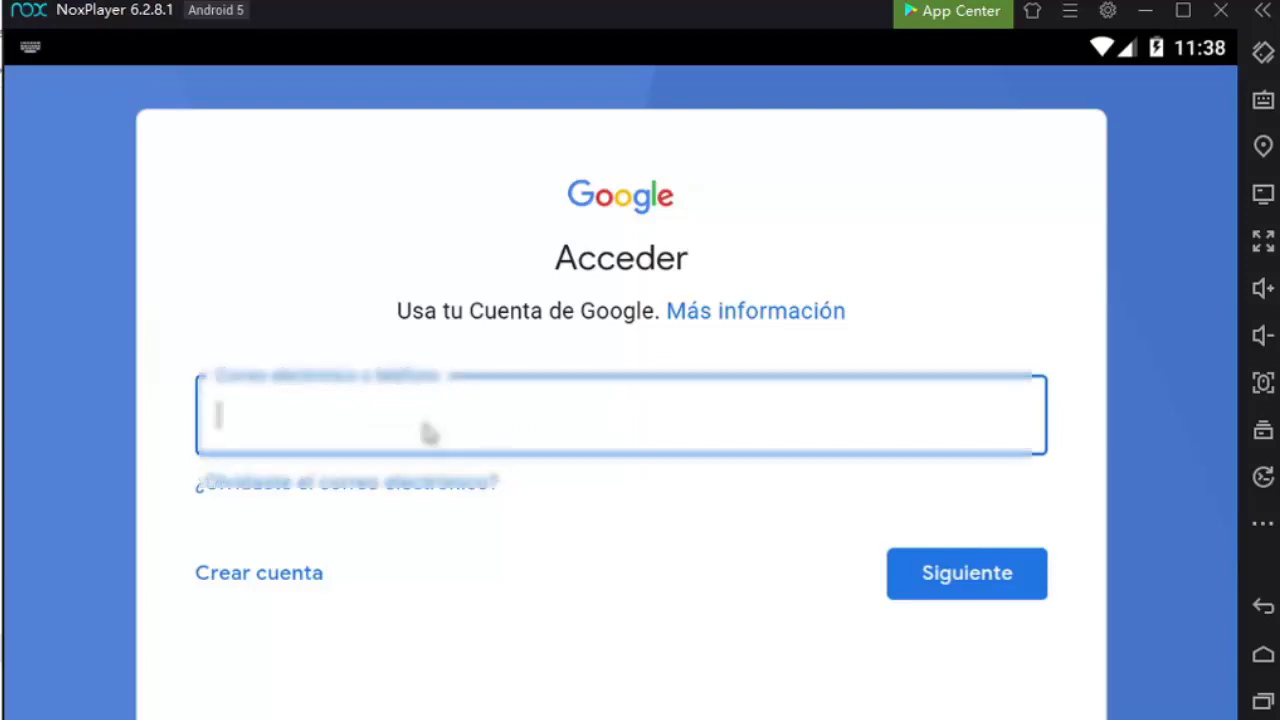
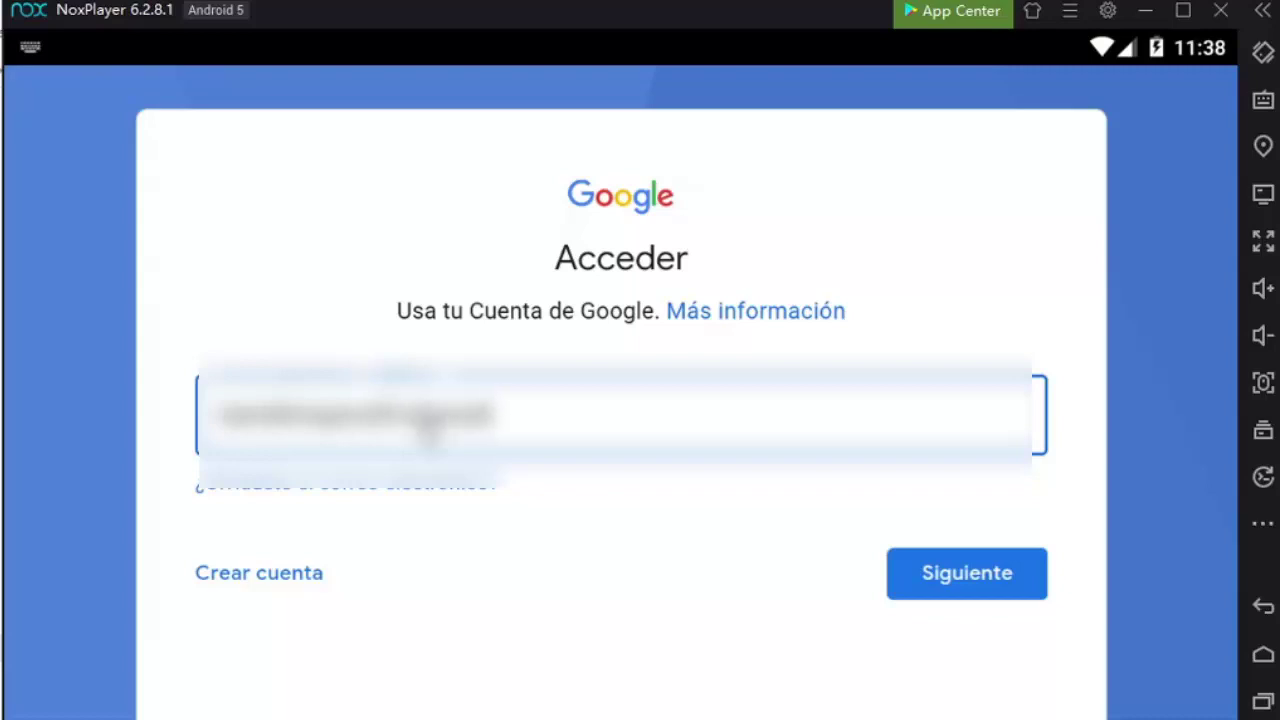
click(969, 570)
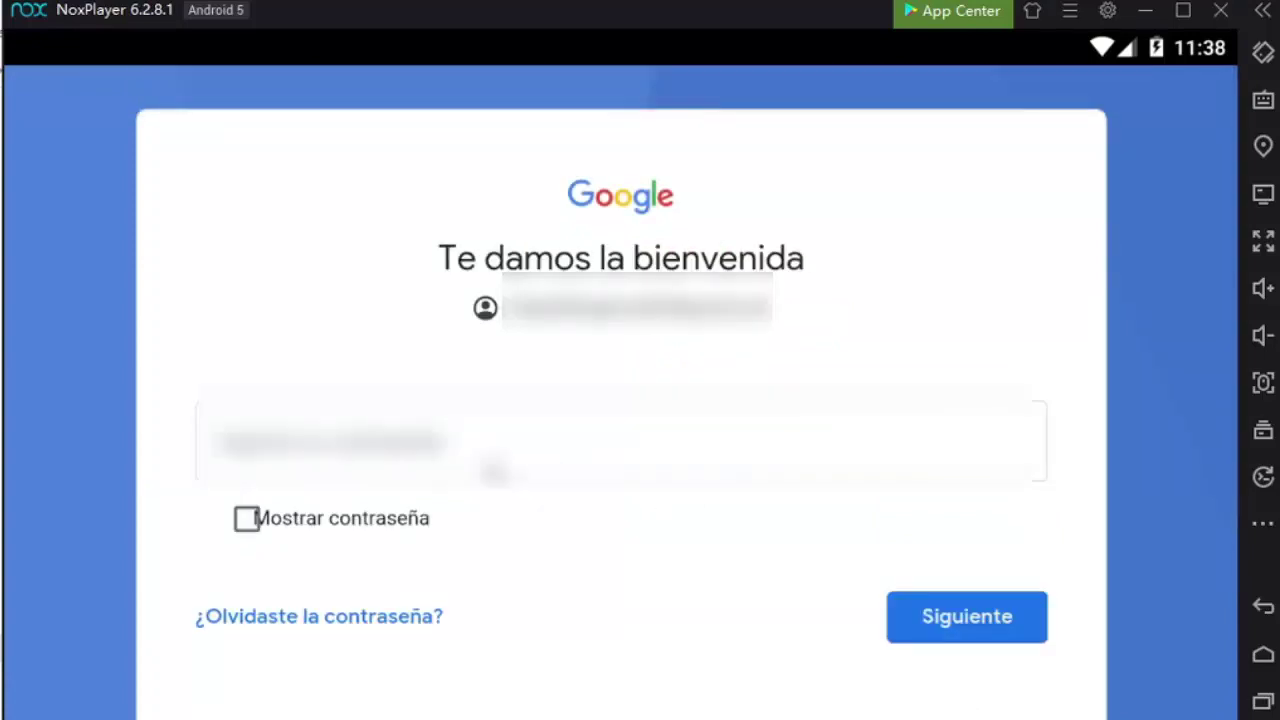
Enter the account password and submit it to sign in
click(495, 470)
text(******)
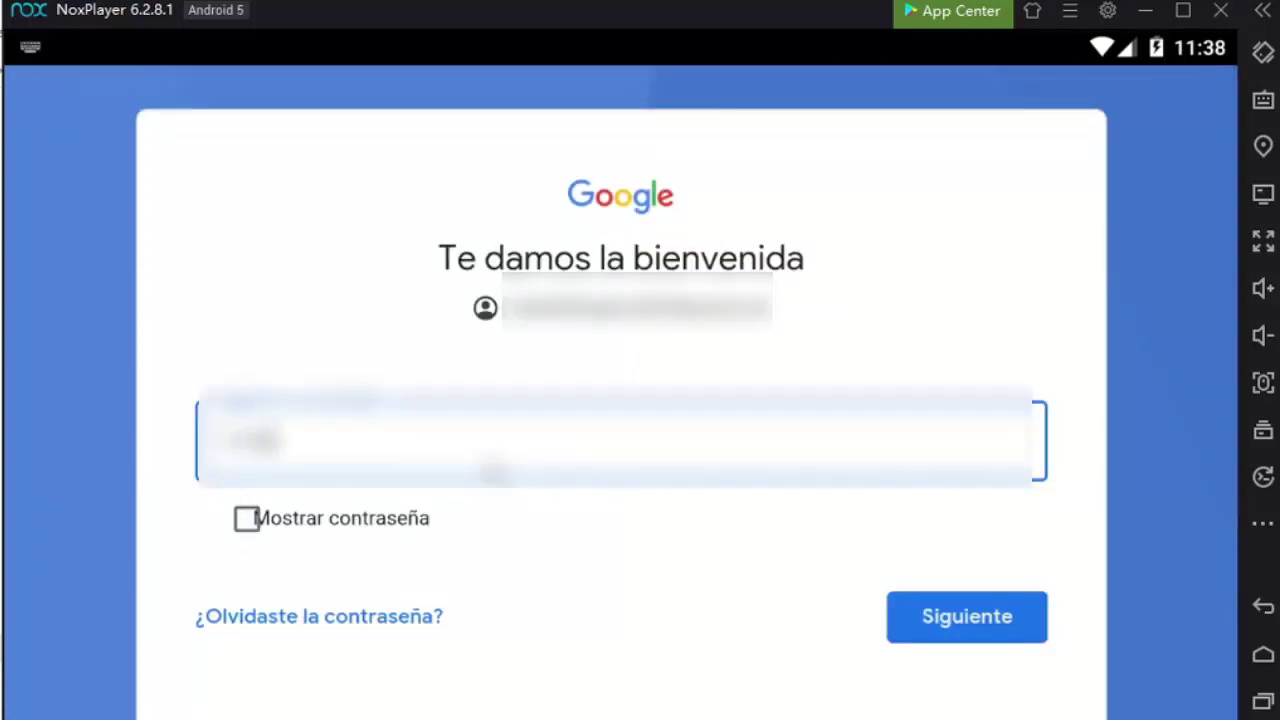
text(**)
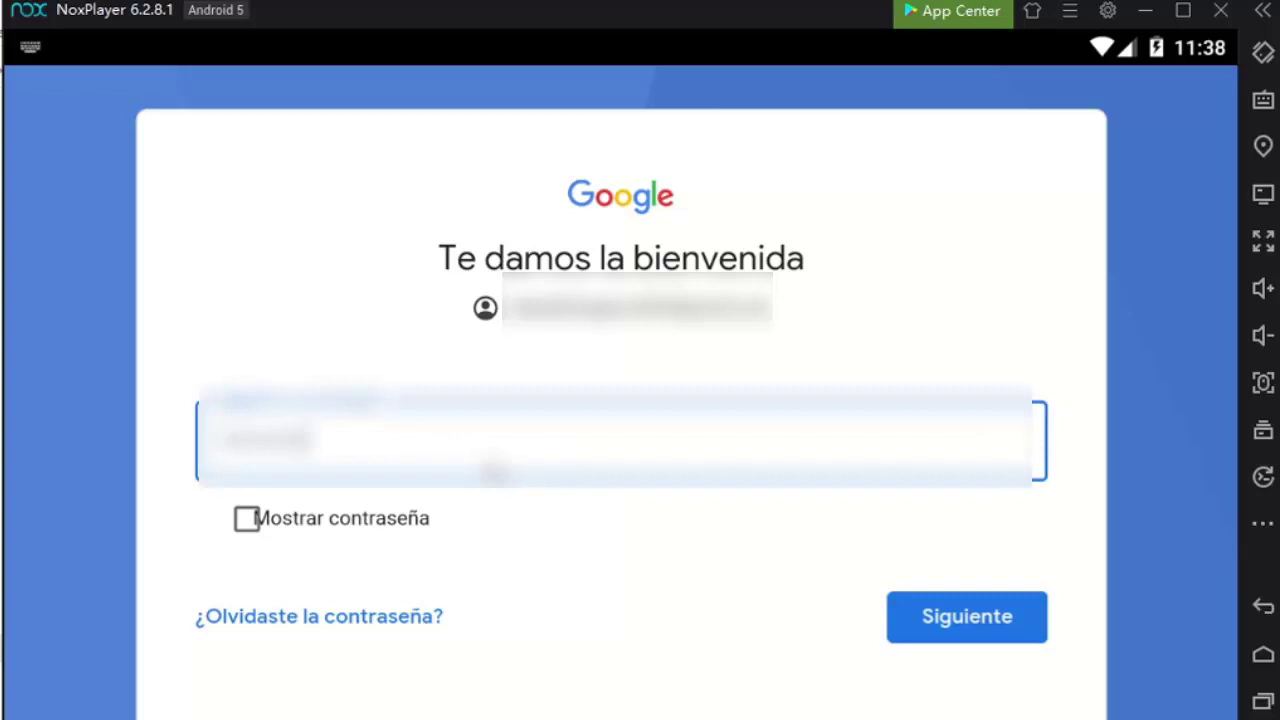
key(Return)
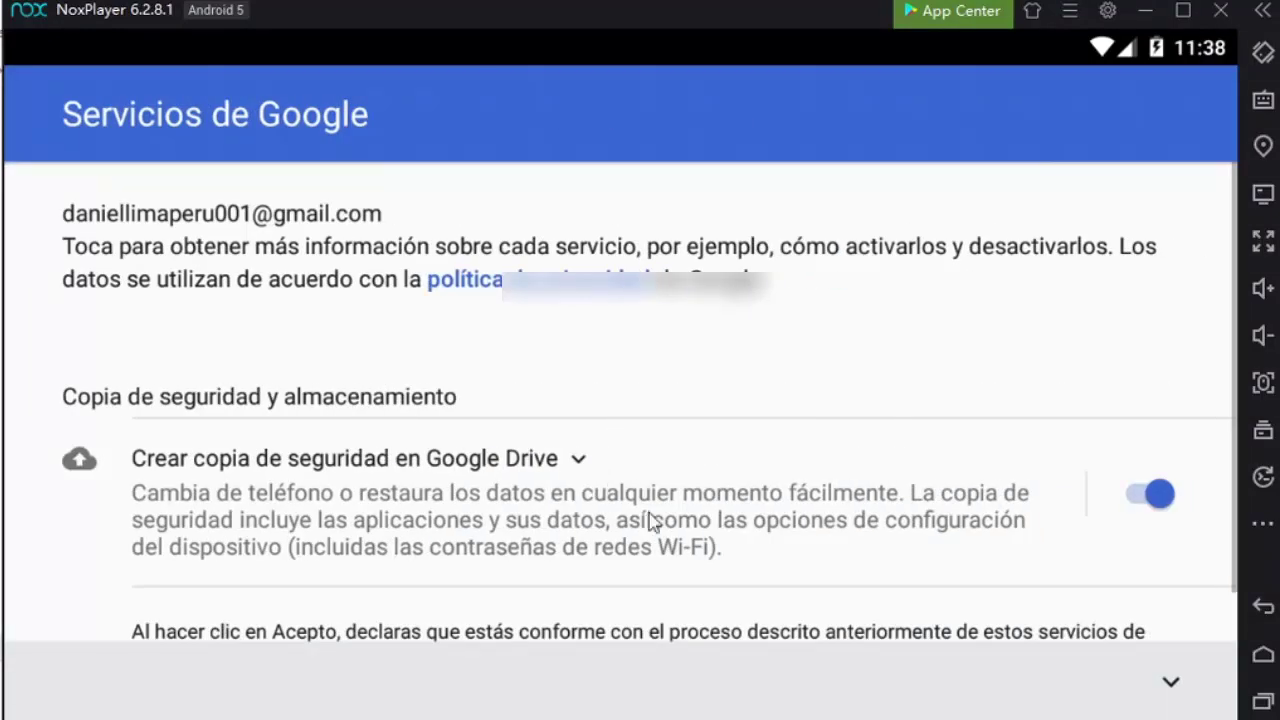
Switch off 'Crear copia de seguridad en Google Drive', accept with SIGUIENTE, and browse the Play Store listings
scroll(700, 505, down, 1)
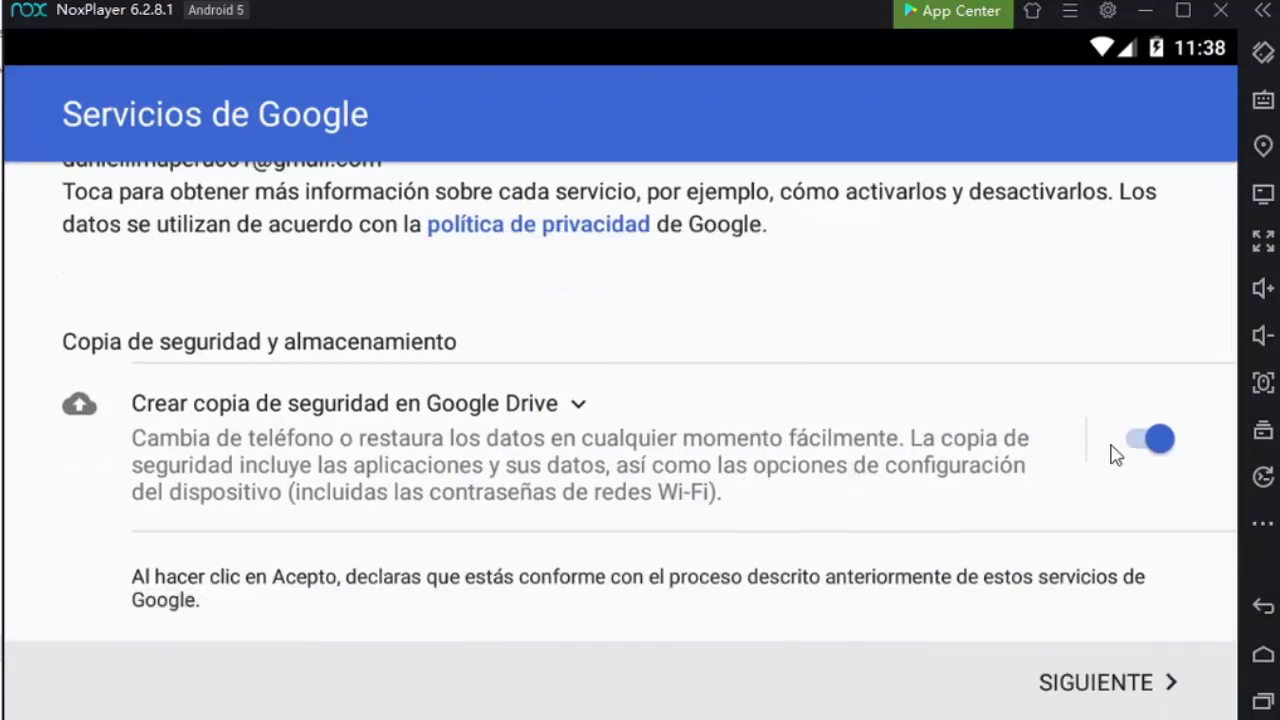
click(1157, 442)
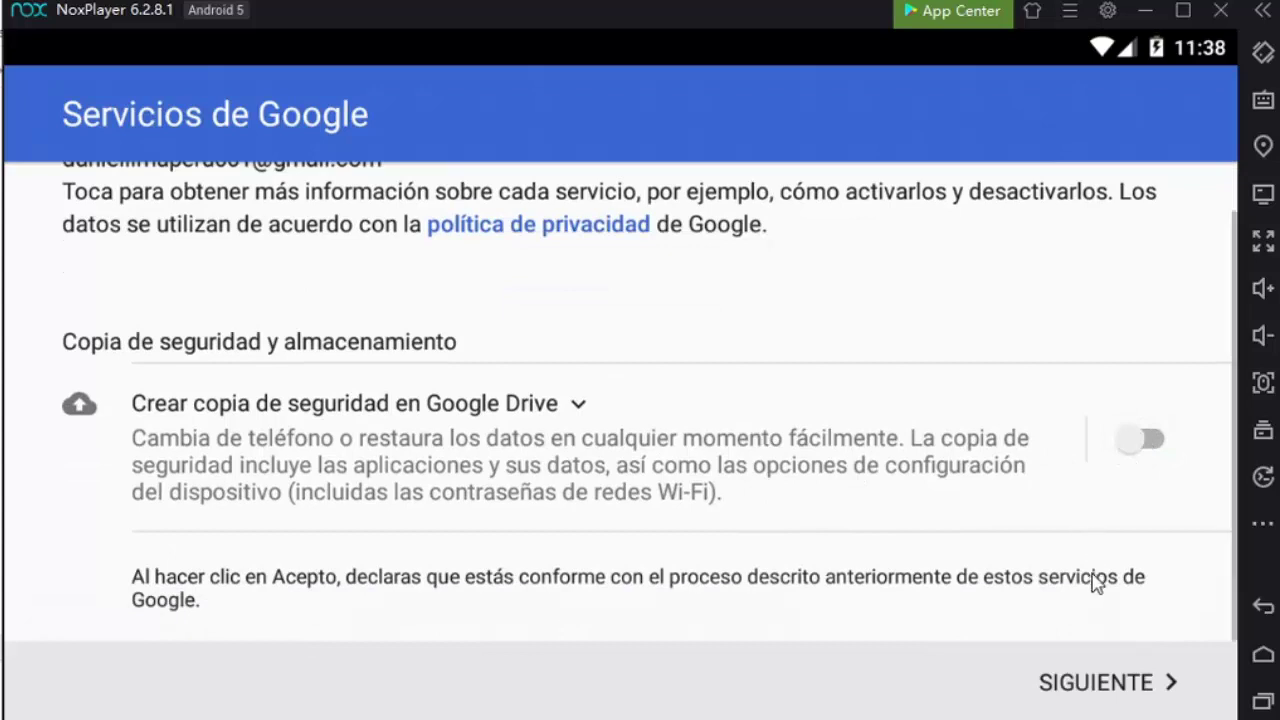
click(1115, 675)
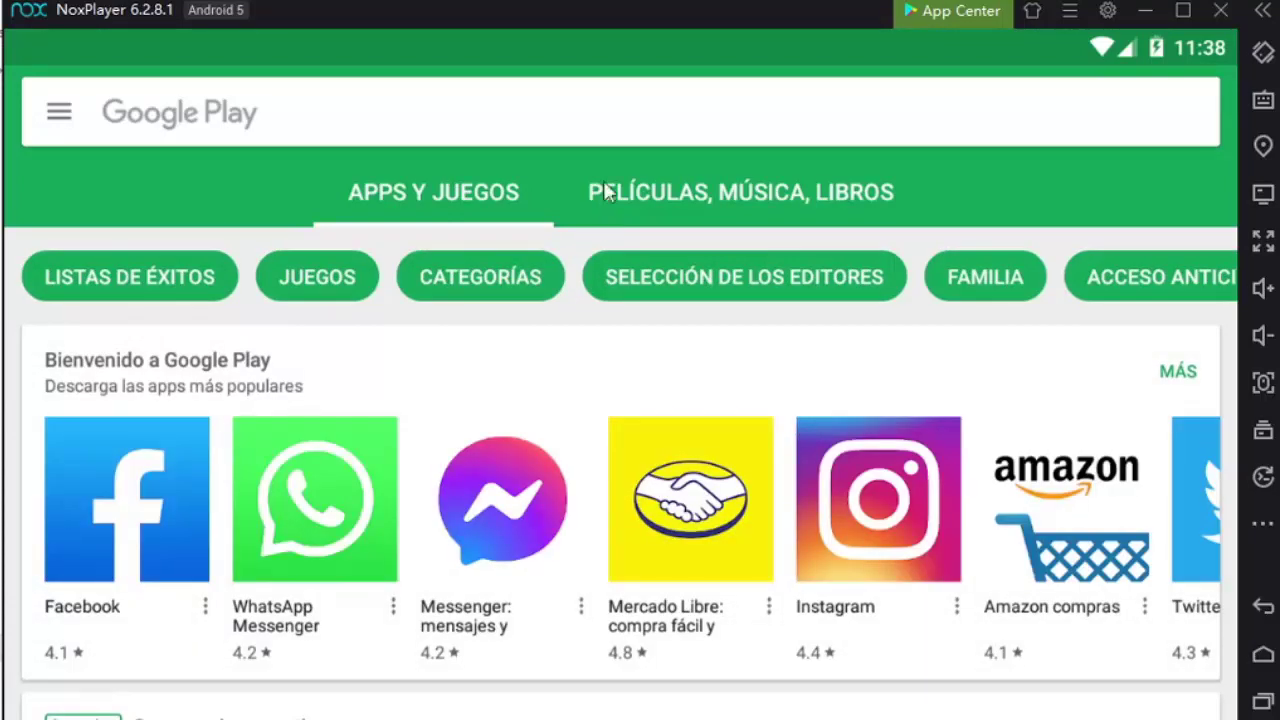
scroll(662, 320, down, 2)
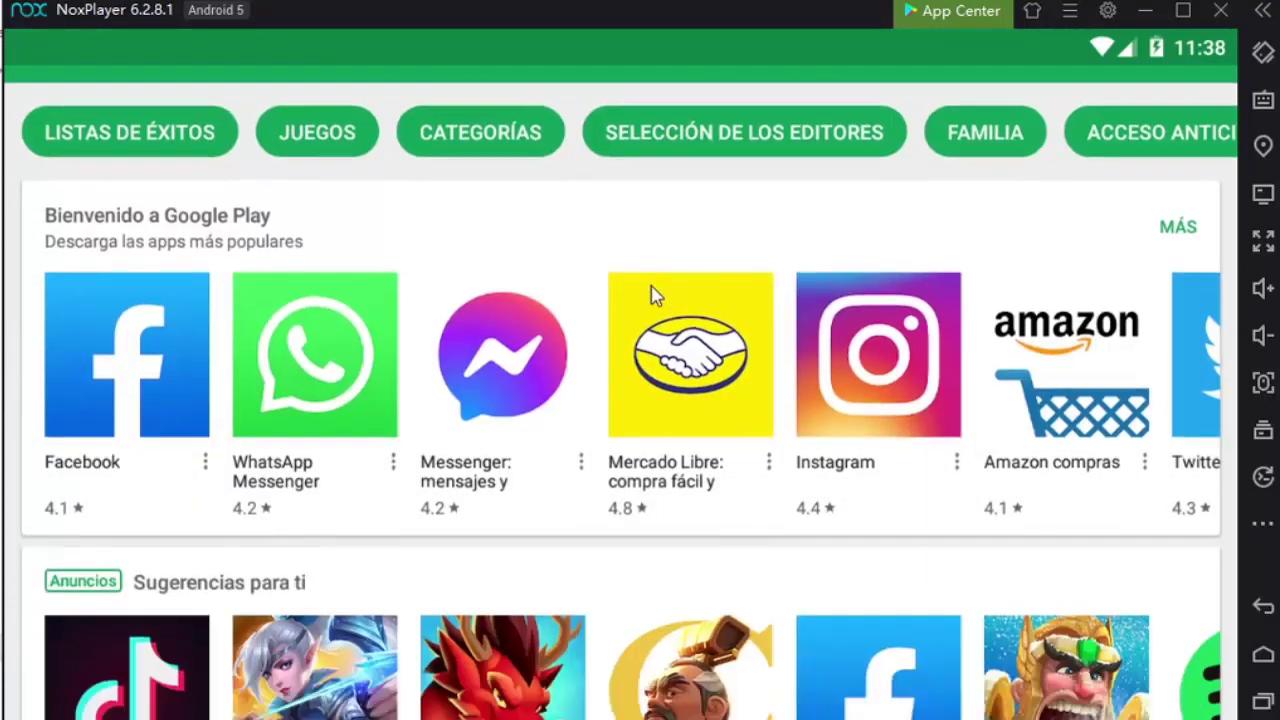
scroll(670, 470, down, 2)
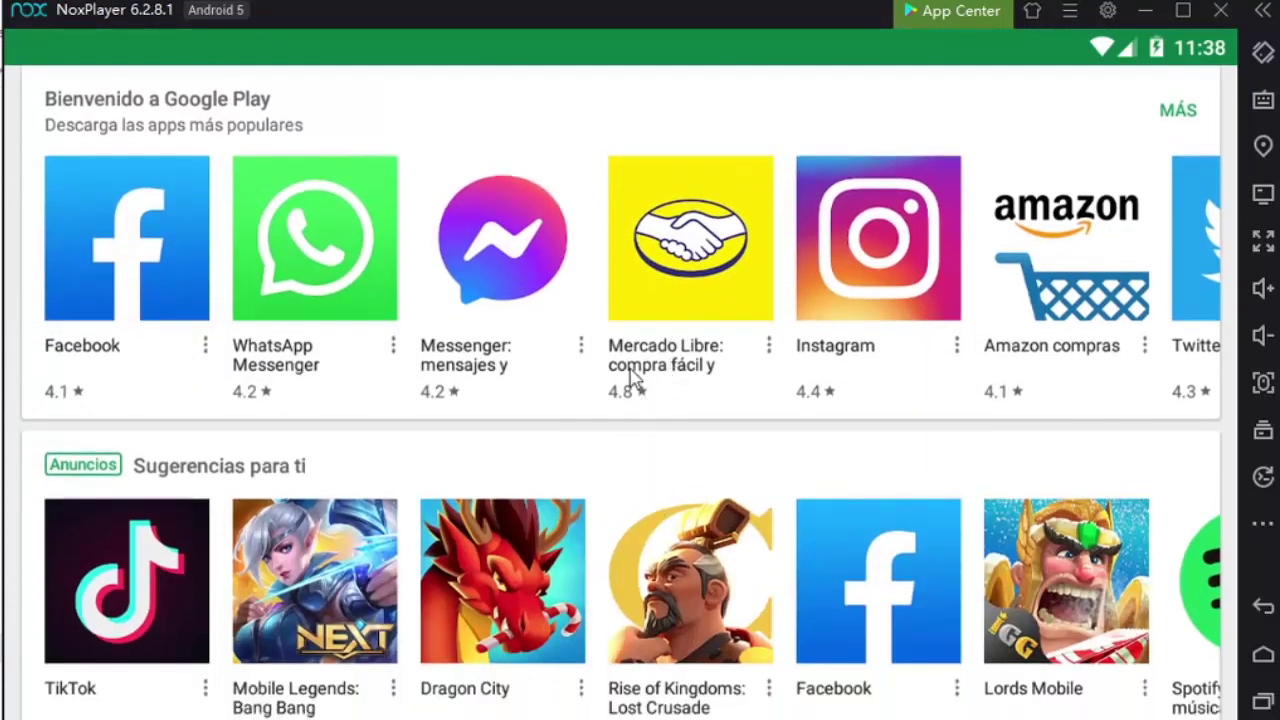